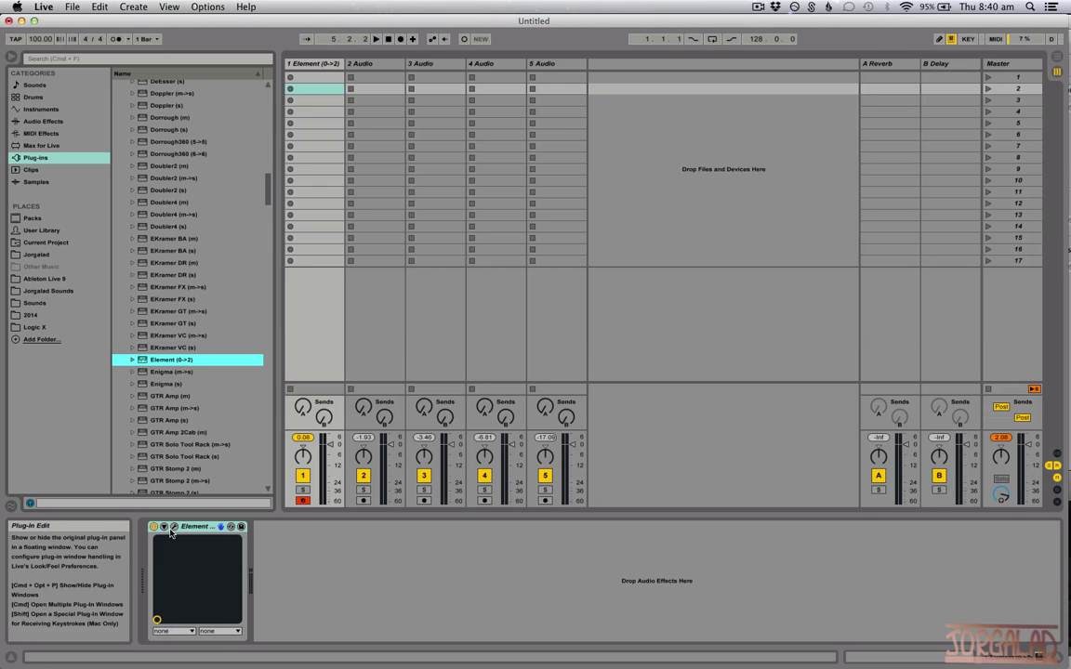
Open the Element plug-in's editor window from the device on the first track
left_click(172, 528)
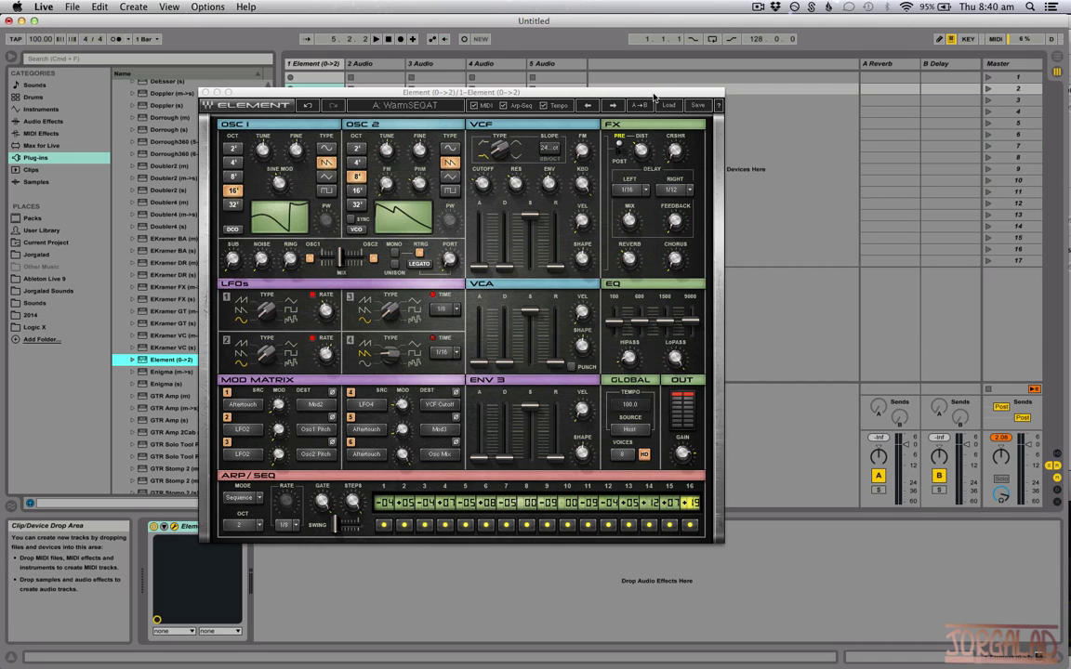
left_click_drag(654, 97, 651, 99)
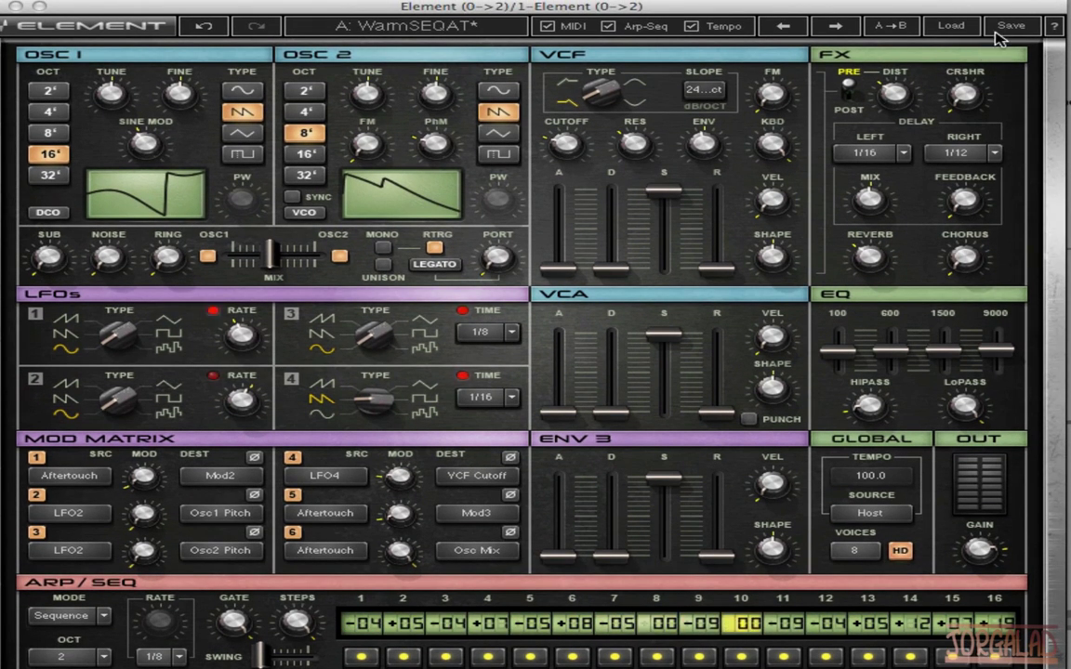
Load the NoisiaLikeStab 2 user preset and audition its neighbouring presets, ending on ResoBassAT
left_click(964, 31)
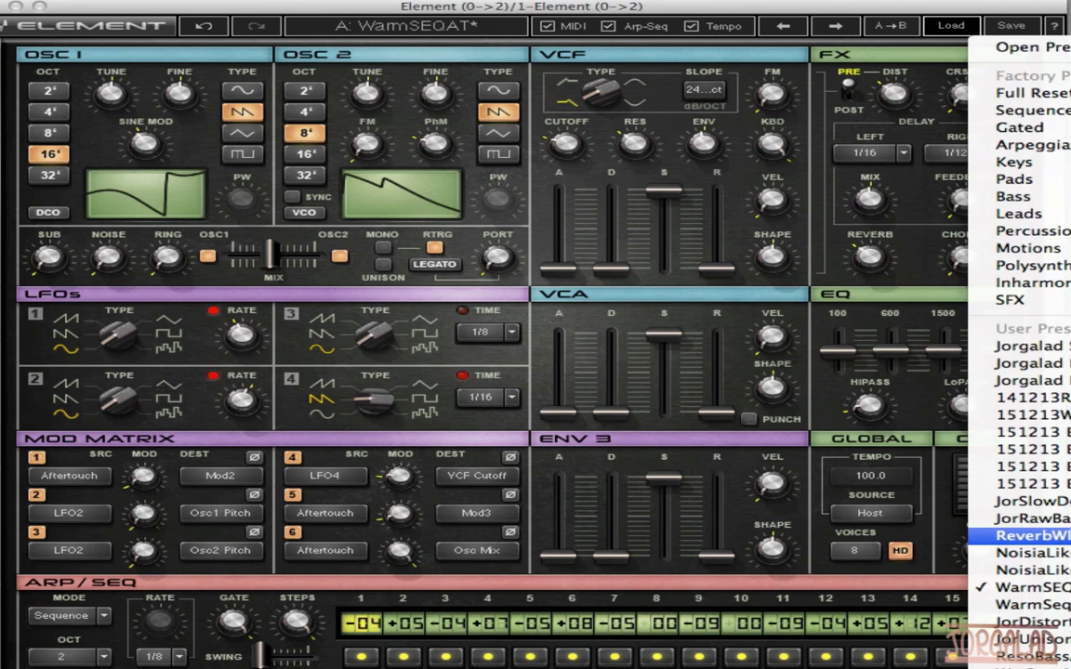
left_click(1027, 570)
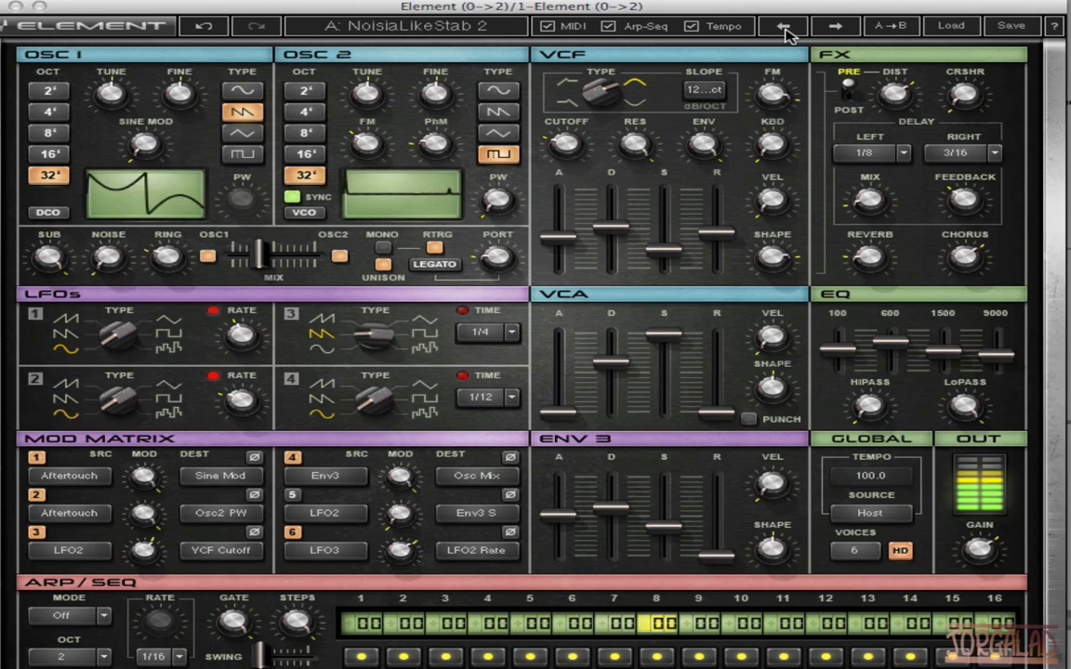
left_click(786, 28)
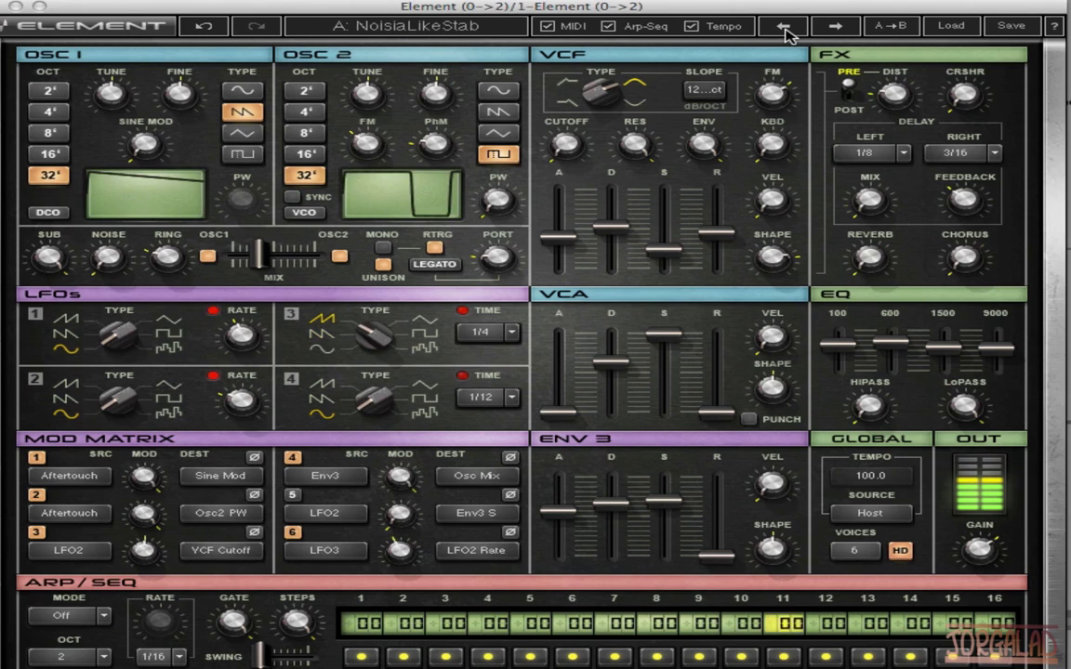
left_click(836, 28)
left_click(836, 27)
left_click(836, 28)
left_click(836, 28)
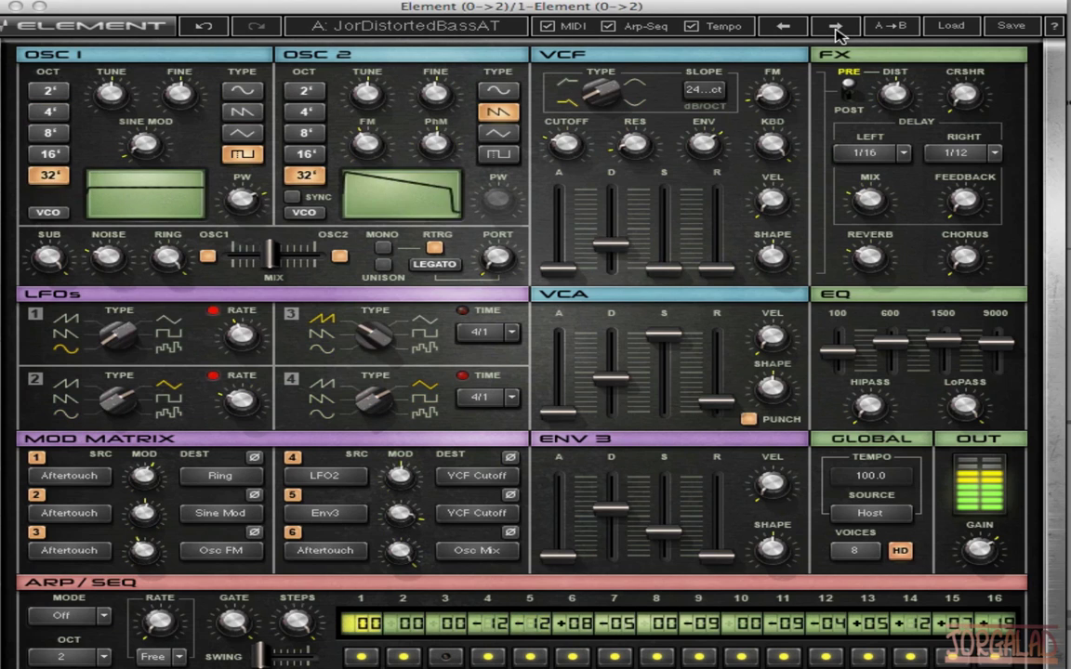
left_click(786, 27)
left_click(836, 27)
left_click(836, 28)
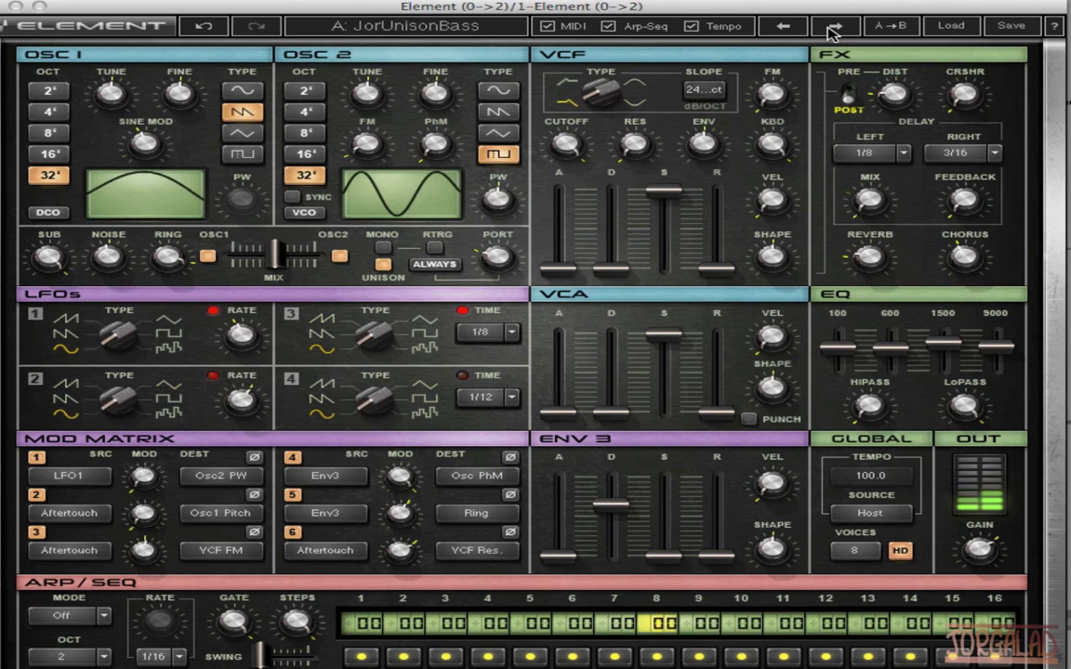
left_click(836, 28)
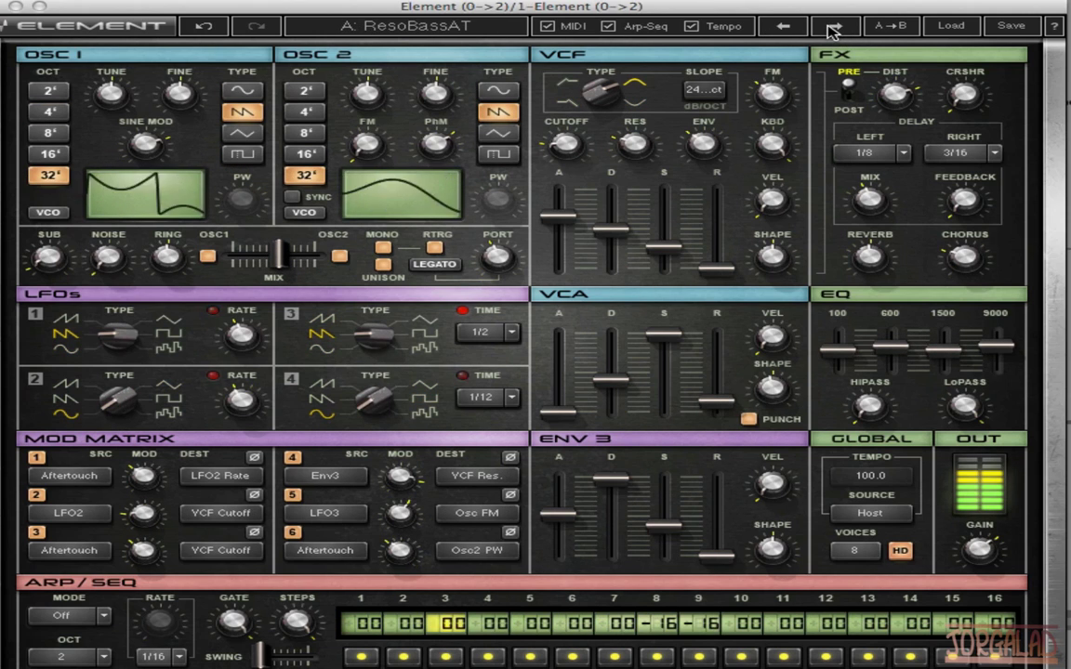
Load the Full Reset preset and set oscillator 1's octave to 32'
left_click(949, 28)
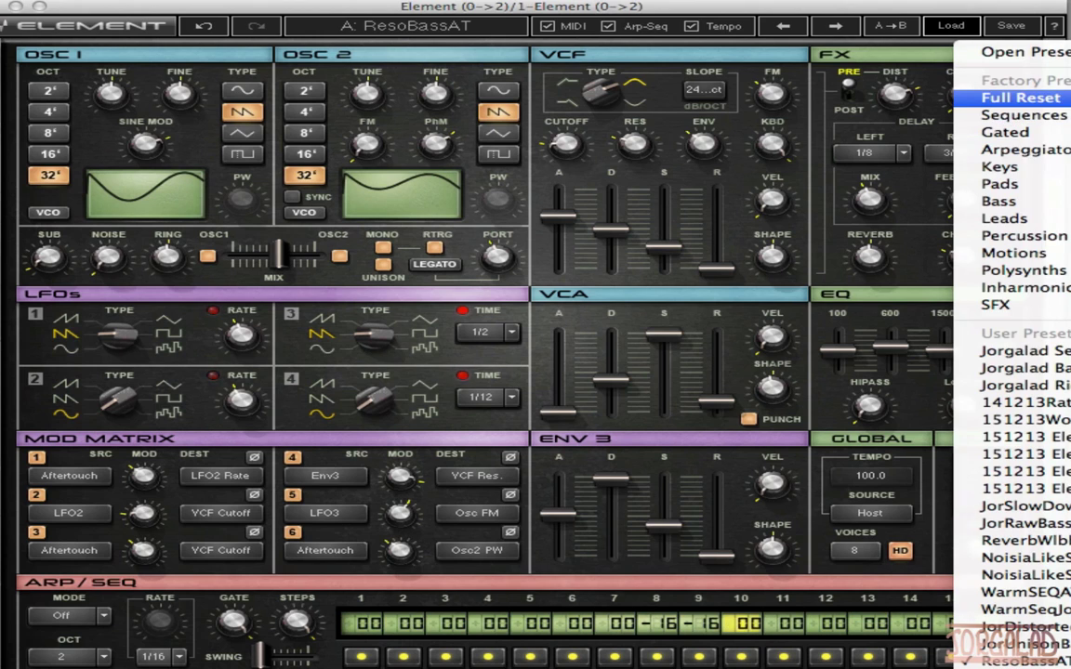
left_click(1021, 98)
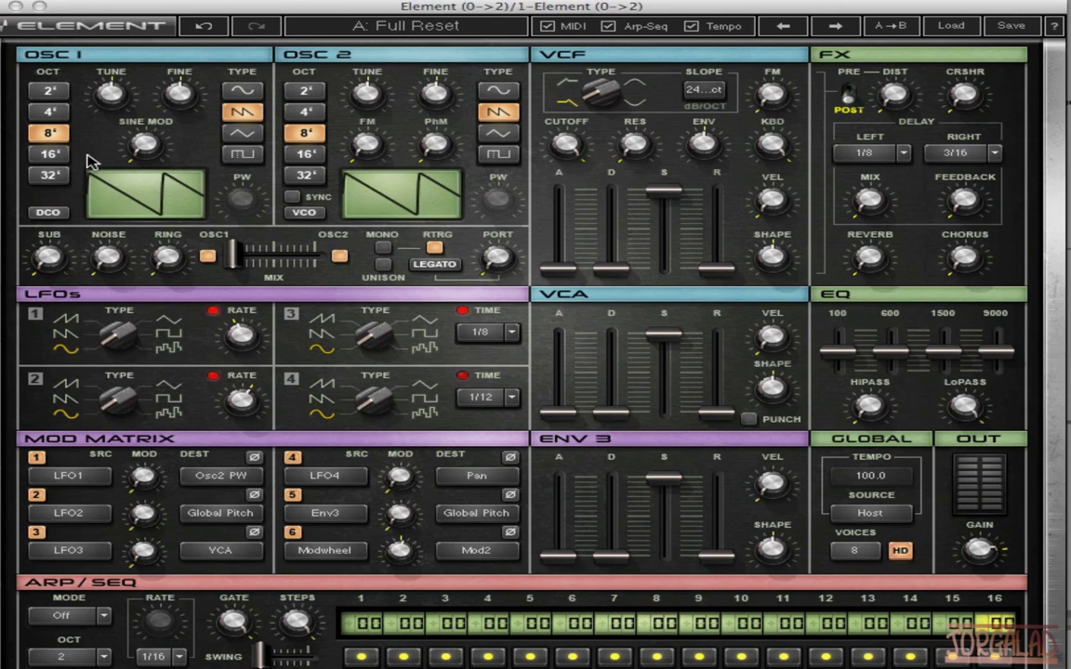
left_click(51, 91)
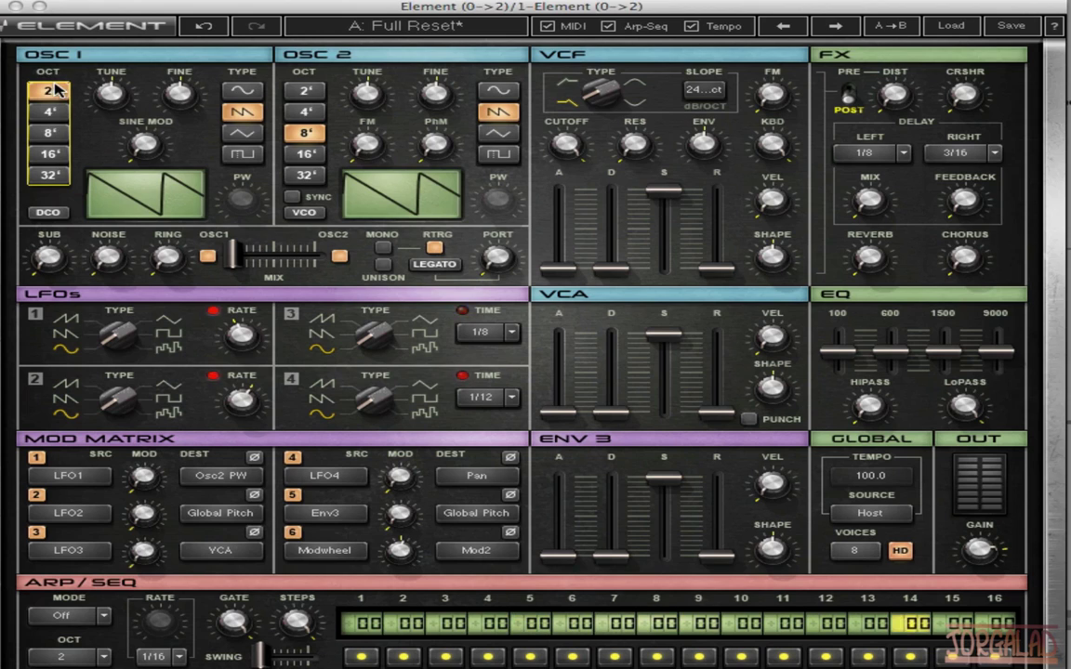
left_click(51, 112)
left_click(51, 133)
left_click(51, 154)
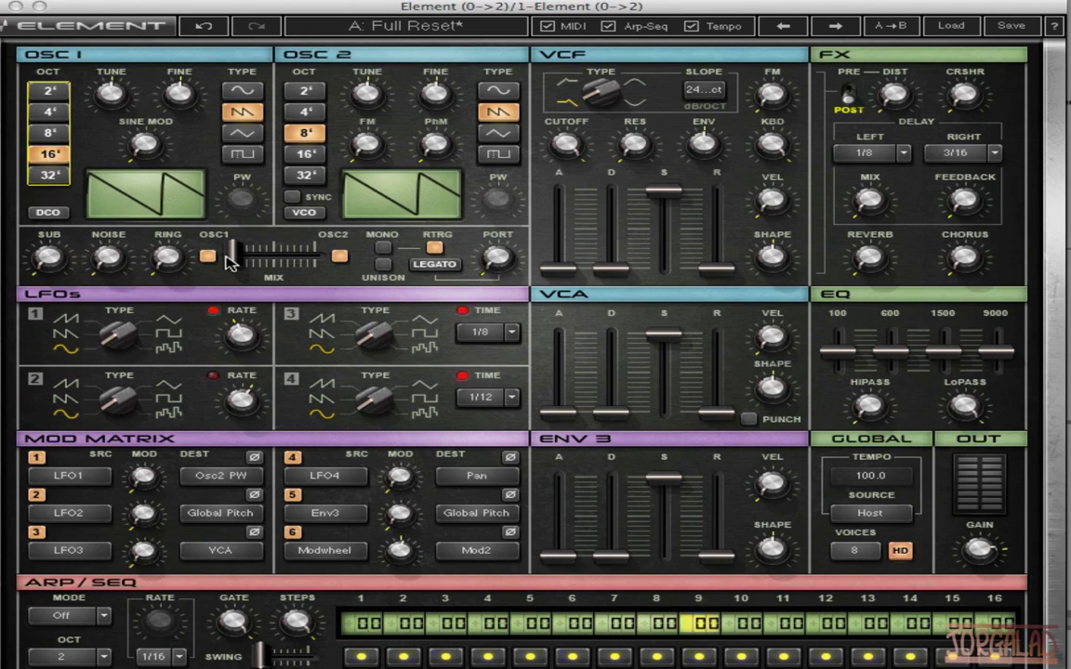
left_click_drag(232, 254, 232, 255)
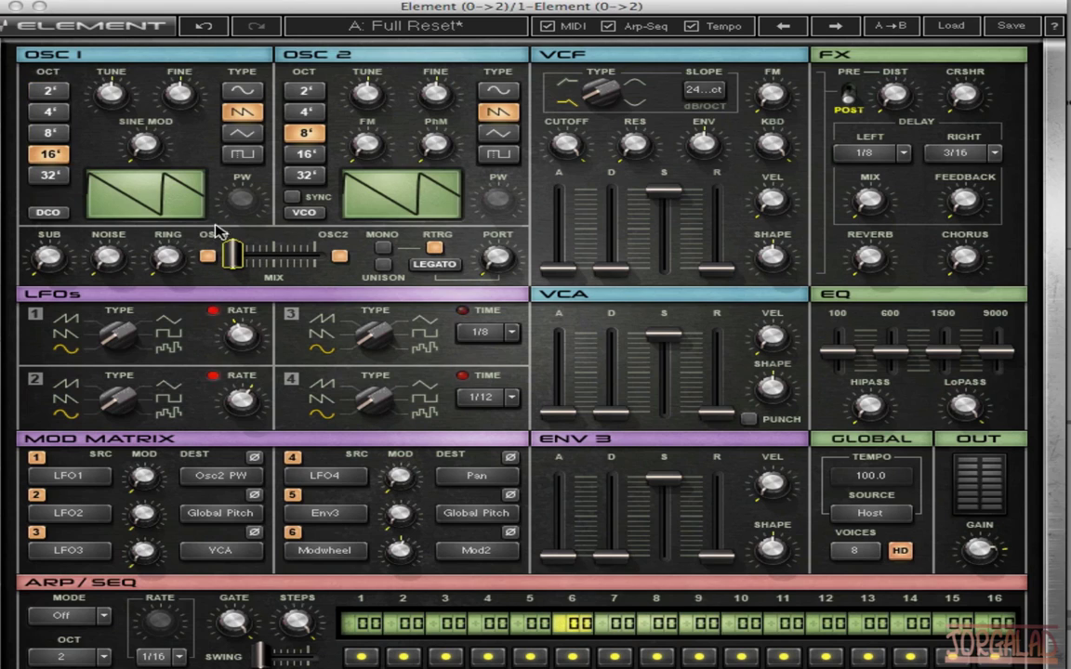
left_click(46, 176)
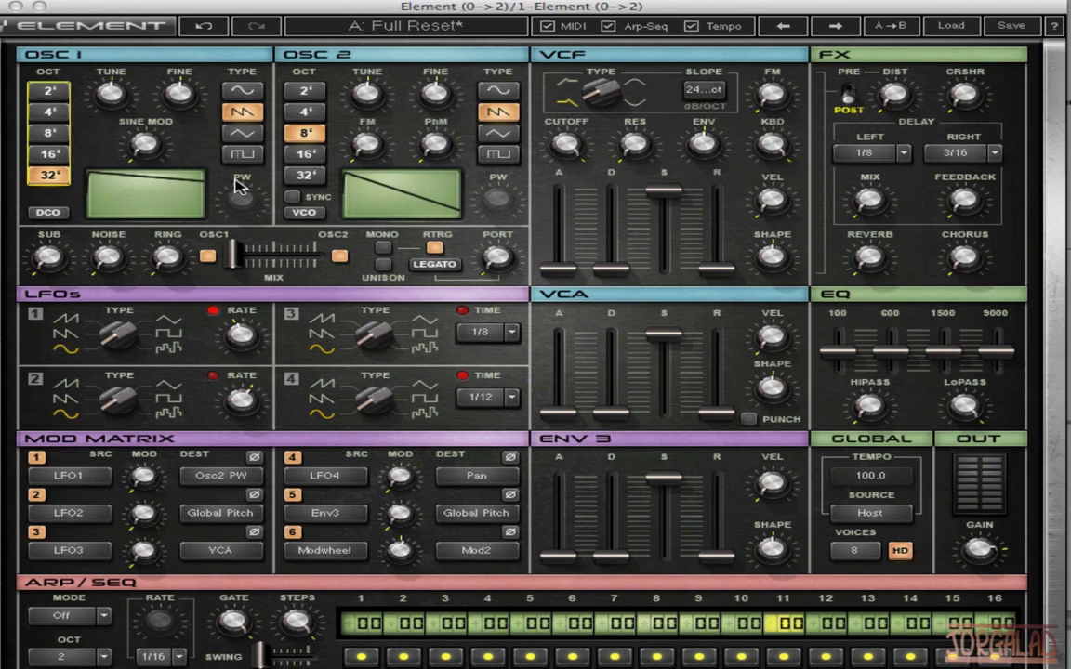
Switch oscillator 1 to VCO mode and raise its Sine Mod amount
left_click(52, 216)
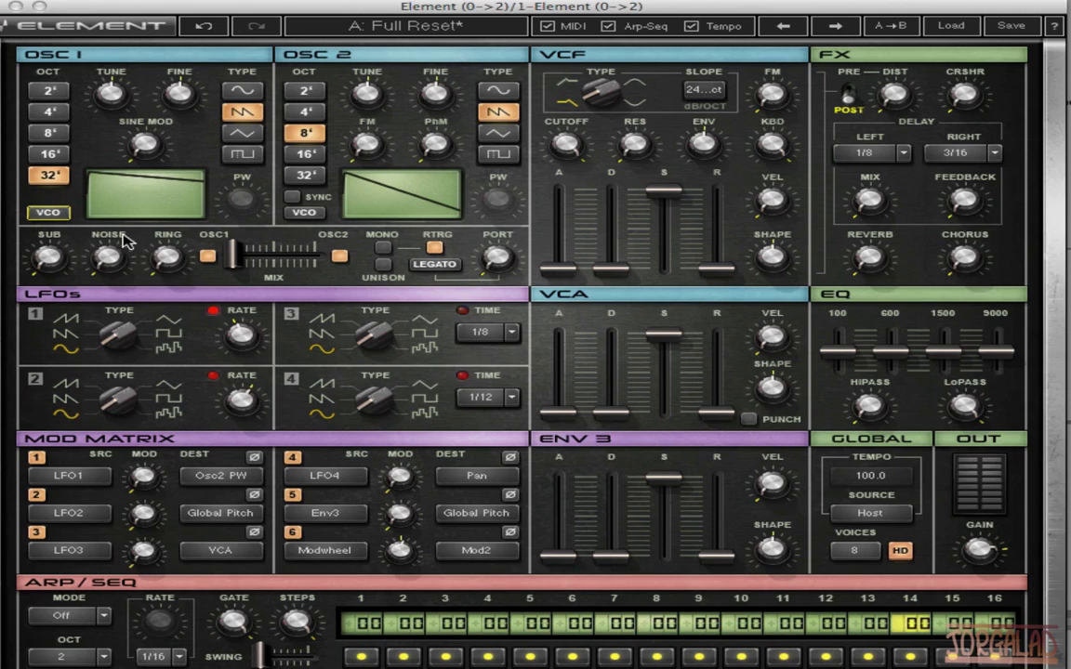
left_click(43, 214)
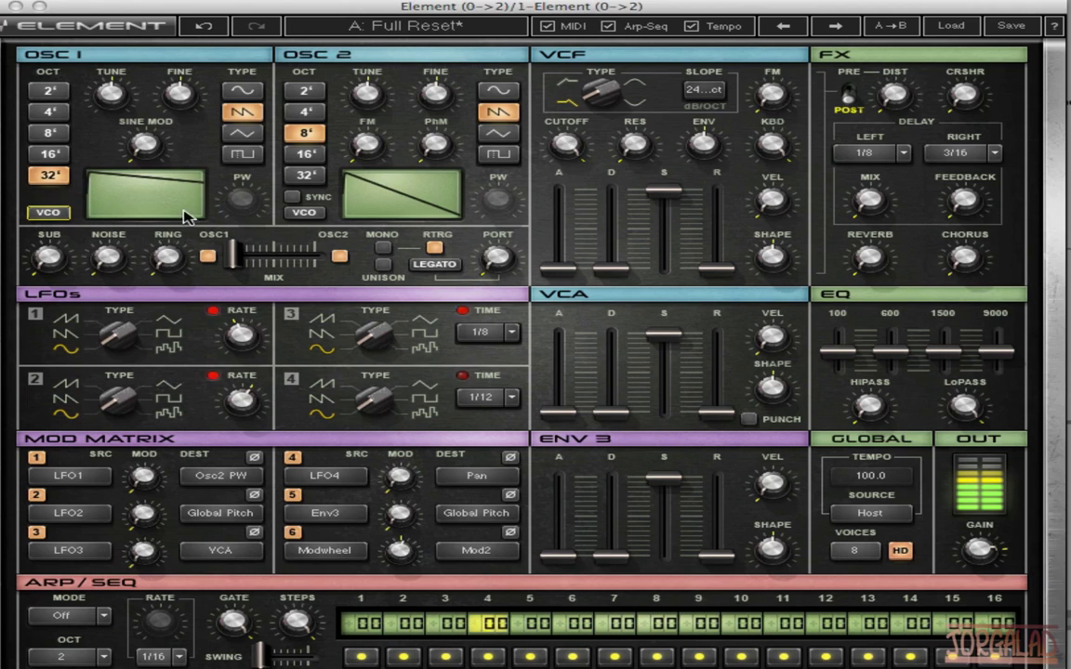
left_click_drag(151, 139, 151, 124)
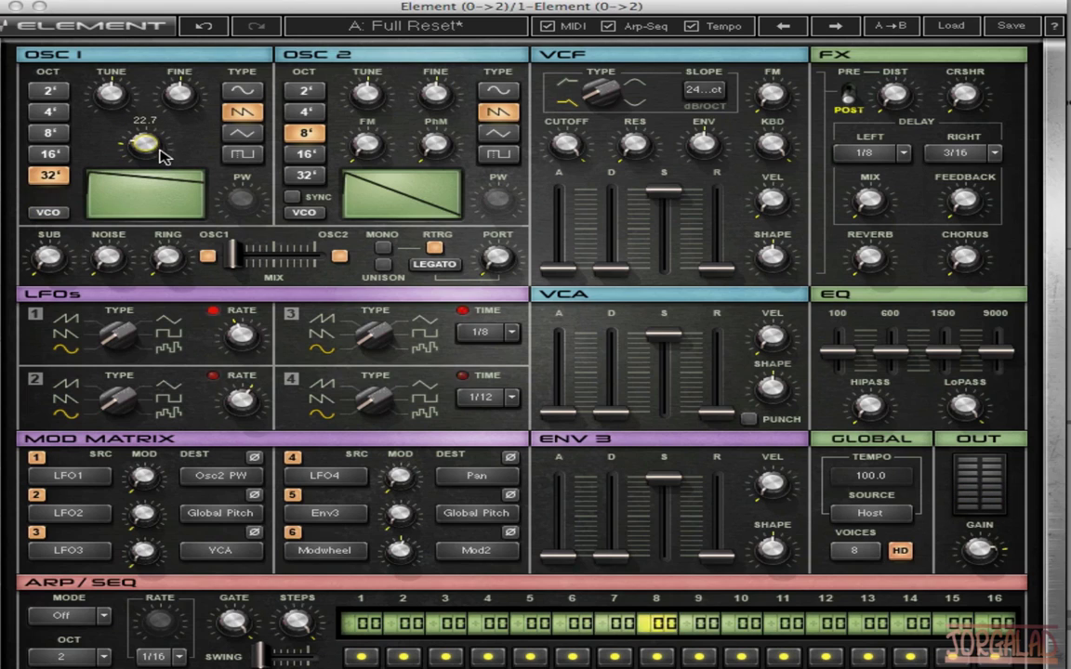
left_click_drag(160, 153, 160, 130)
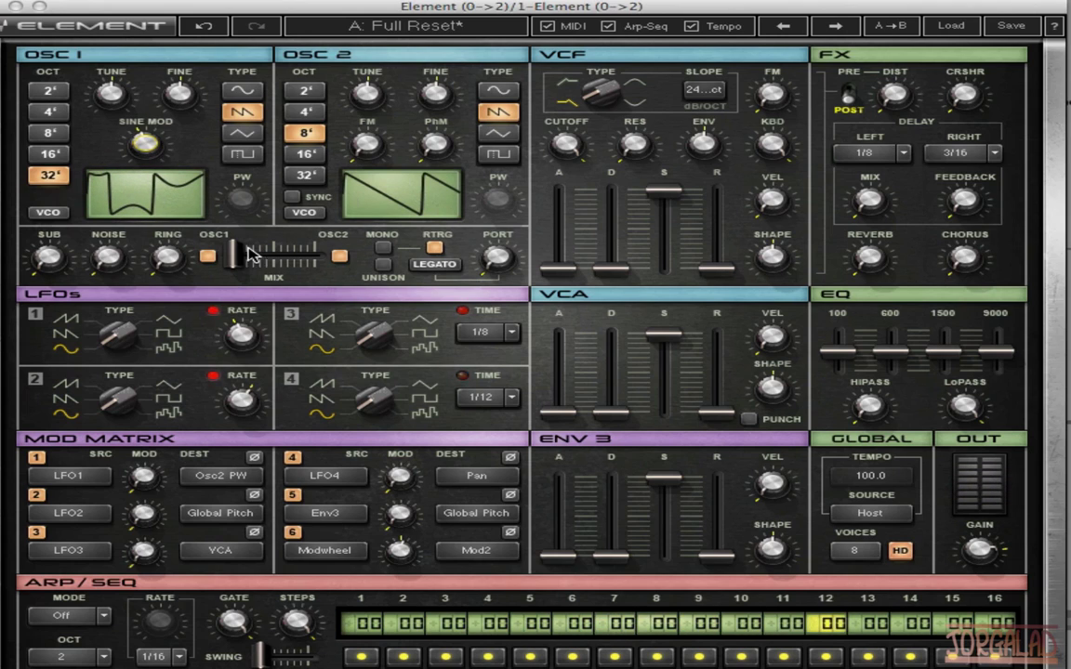
Blend in oscillator 2 with the mix at about -6.4, and make it a 16' square wave with increased pulse width
left_click_drag(233, 255, 269, 259)
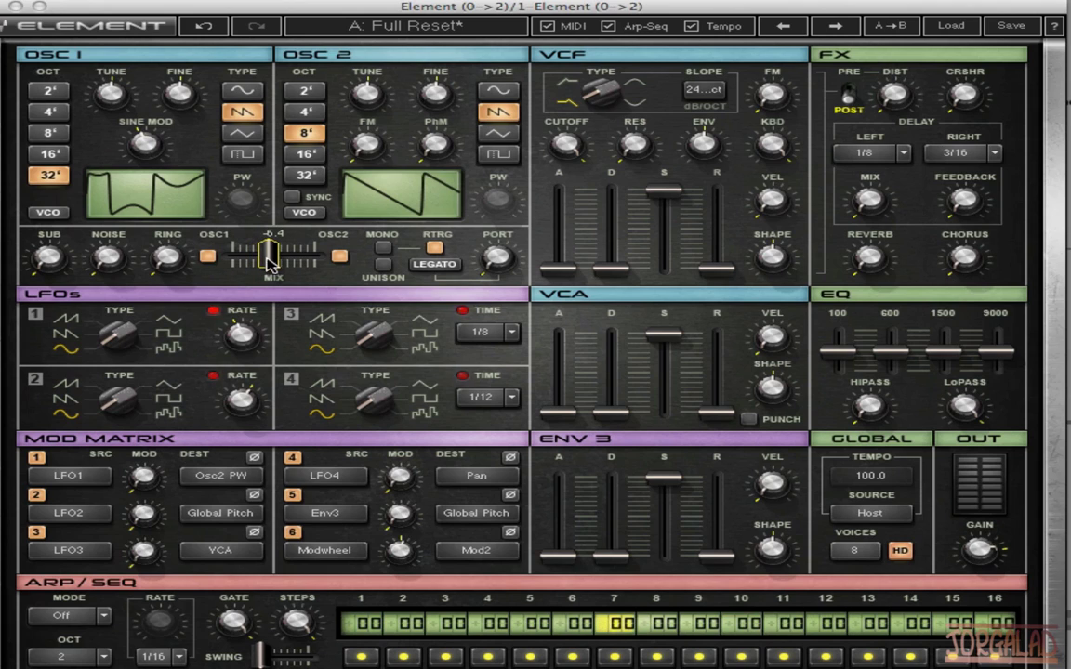
left_click(319, 112)
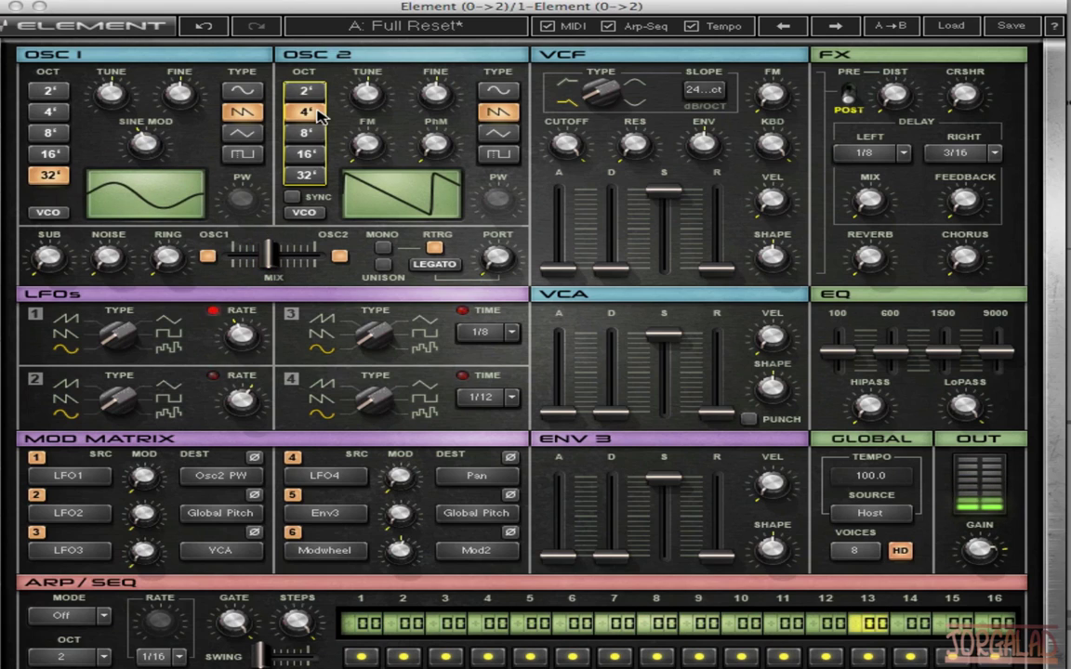
left_click(499, 93)
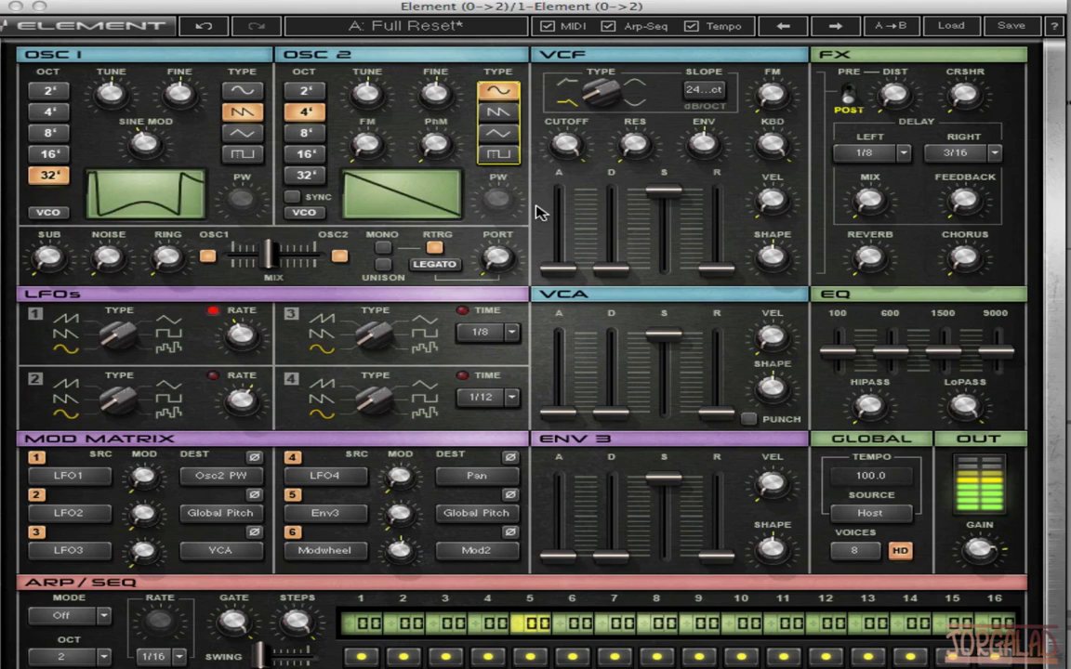
left_click(308, 133)
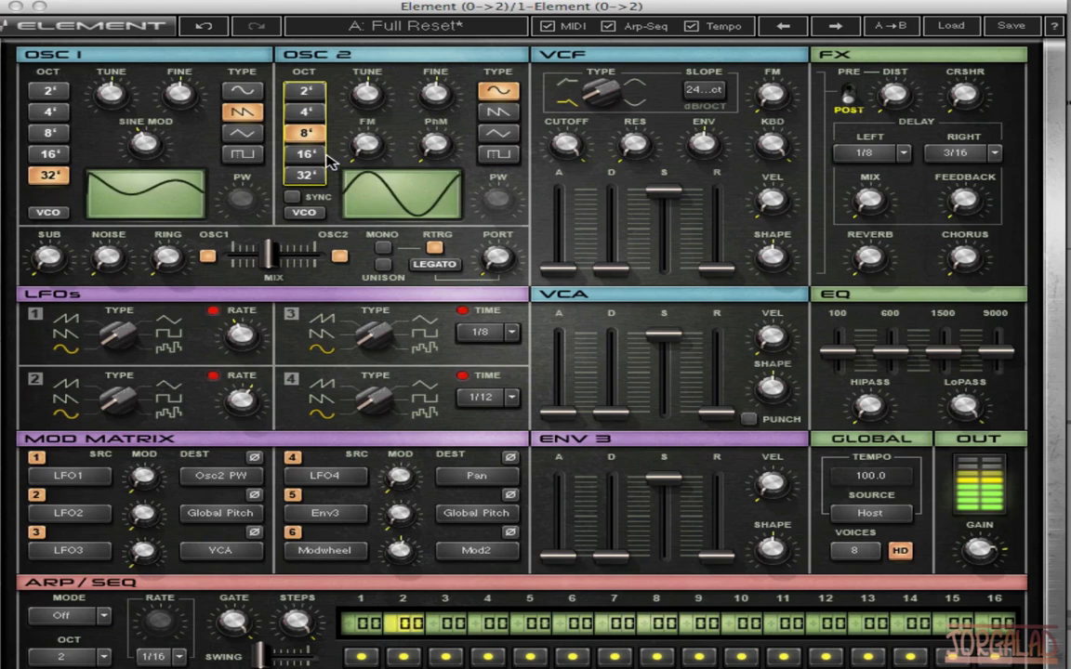
left_click(322, 155)
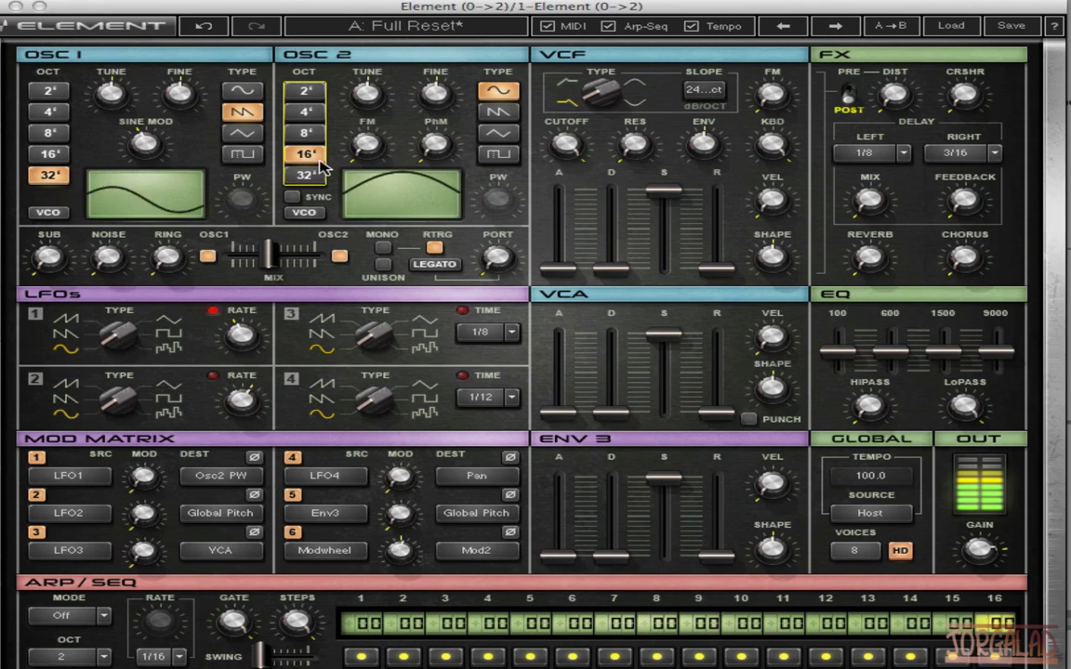
left_click(509, 153)
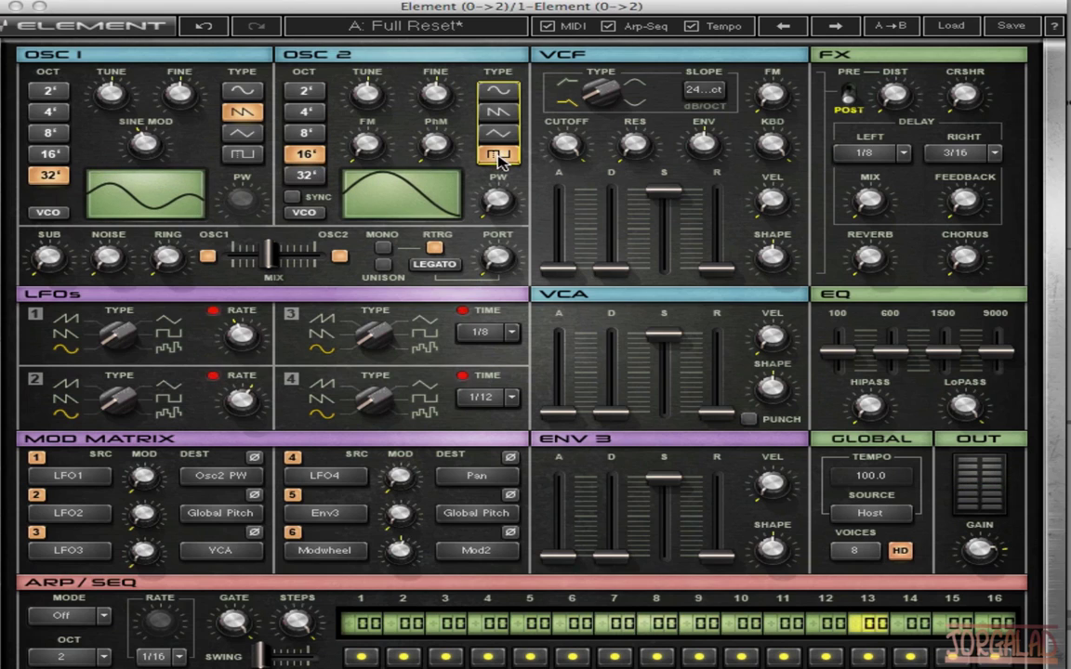
left_click_drag(498, 203, 498, 173)
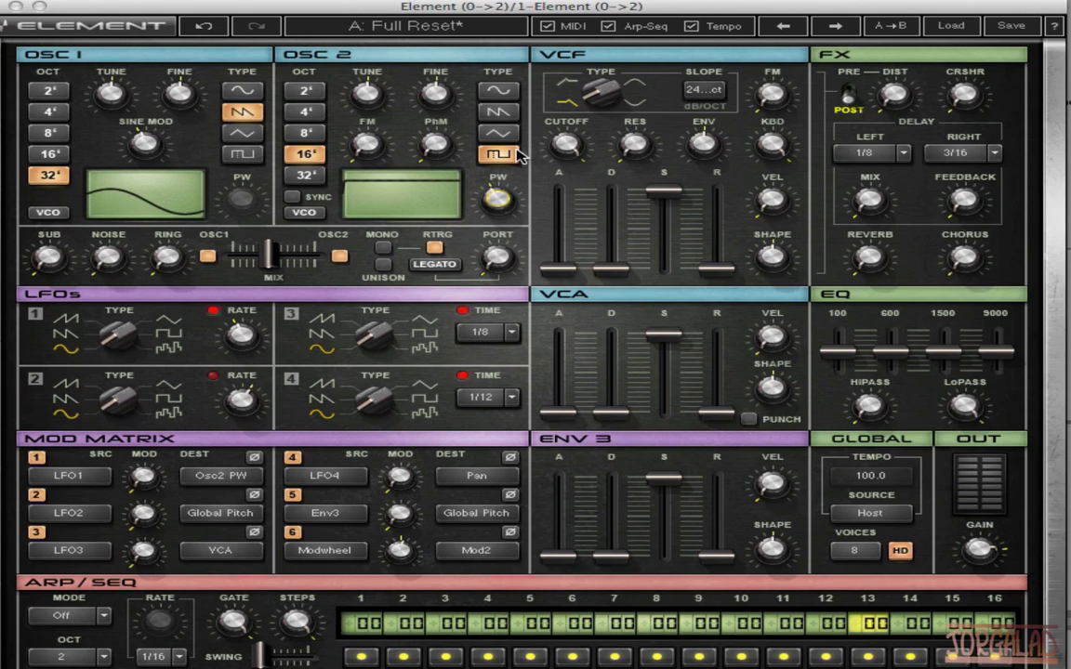
left_click_drag(497, 198, 497, 191)
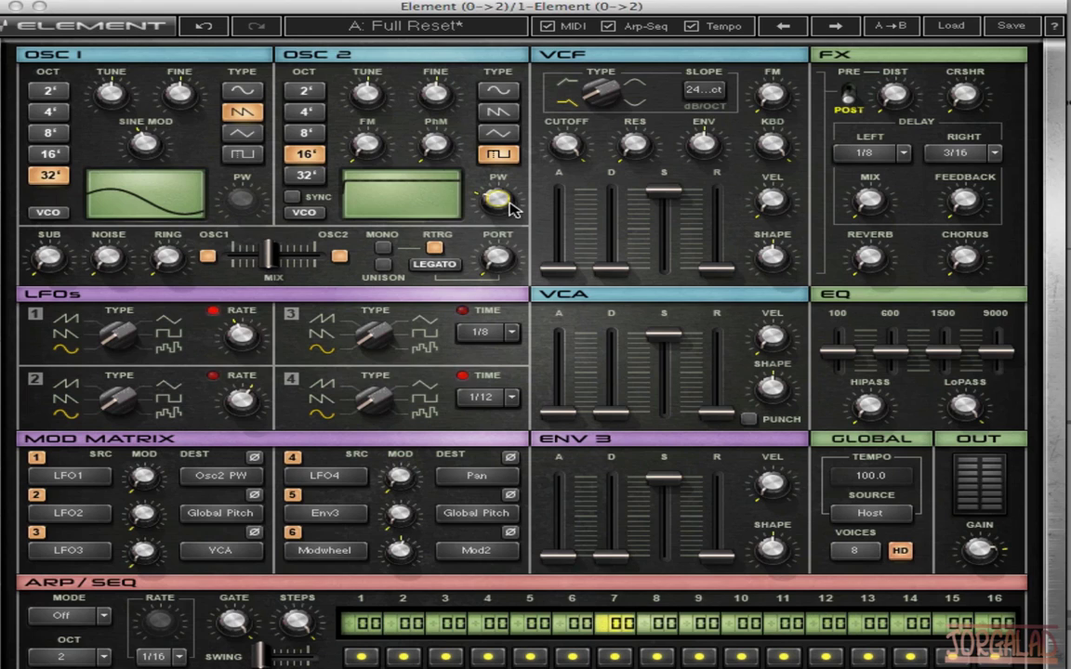
Set modulation slot 1 to route Aftertouch to Osc2 PW
left_click(79, 478)
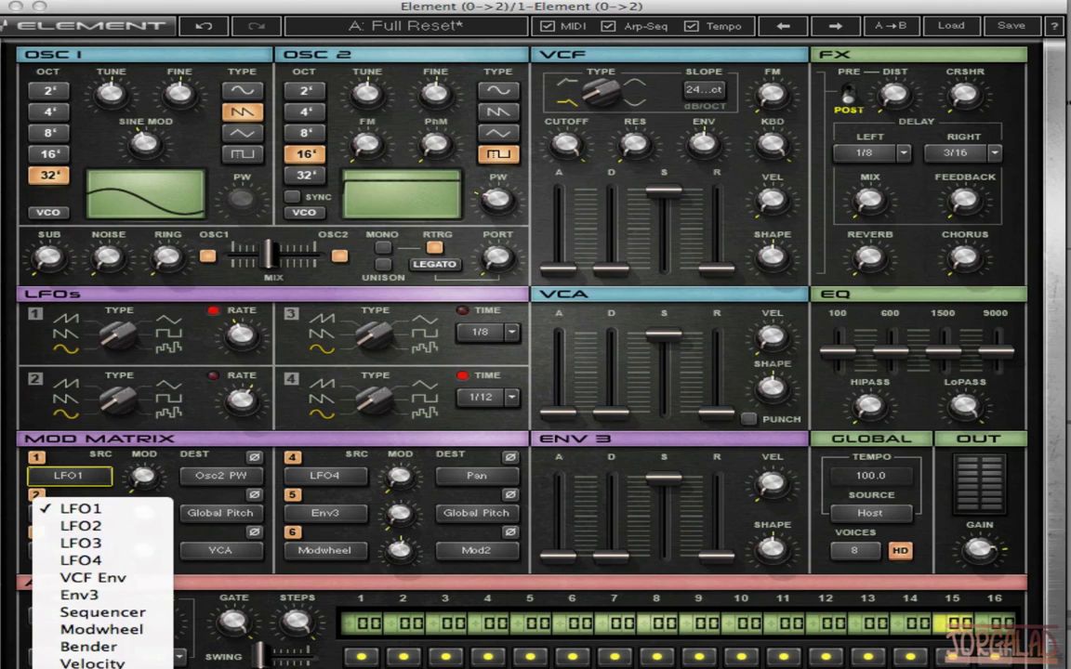
left_click(91, 668)
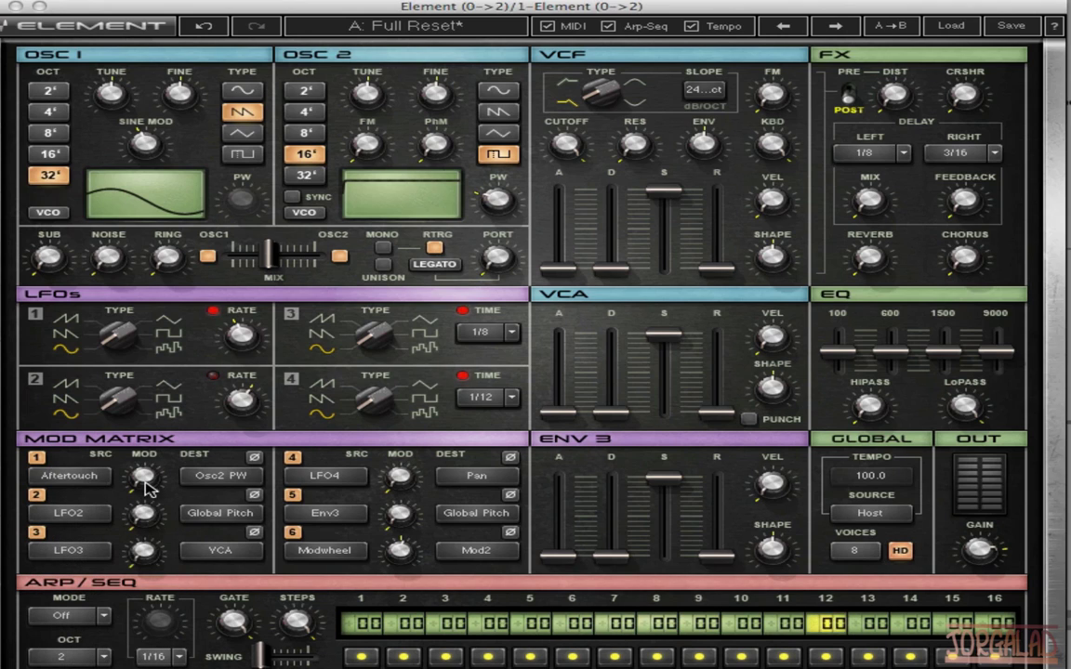
left_click(223, 476)
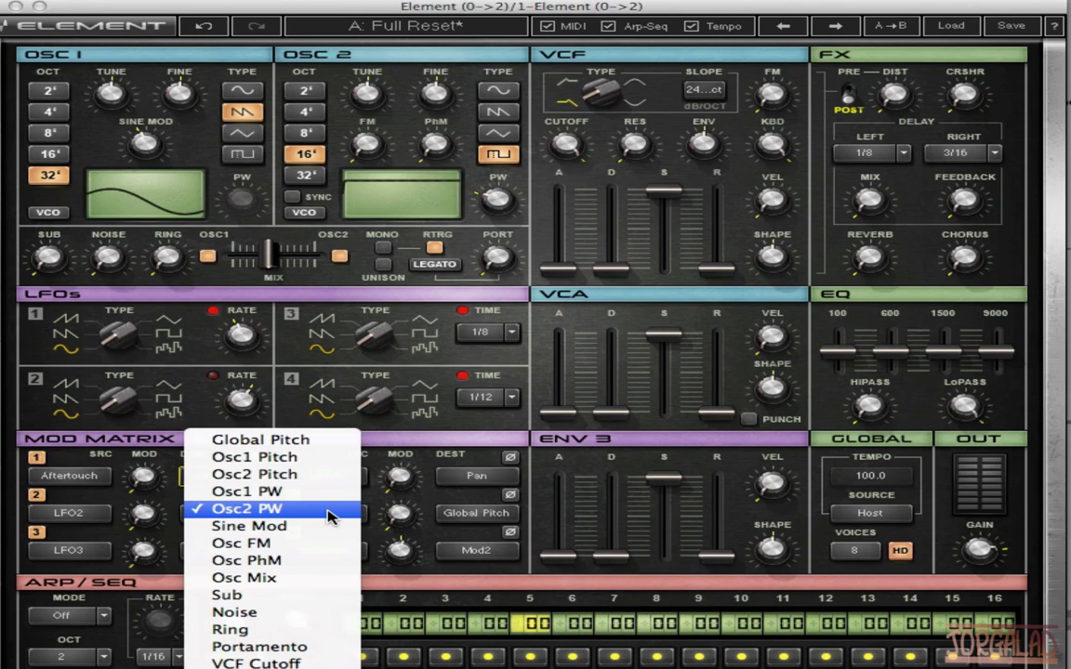
left_click(328, 517)
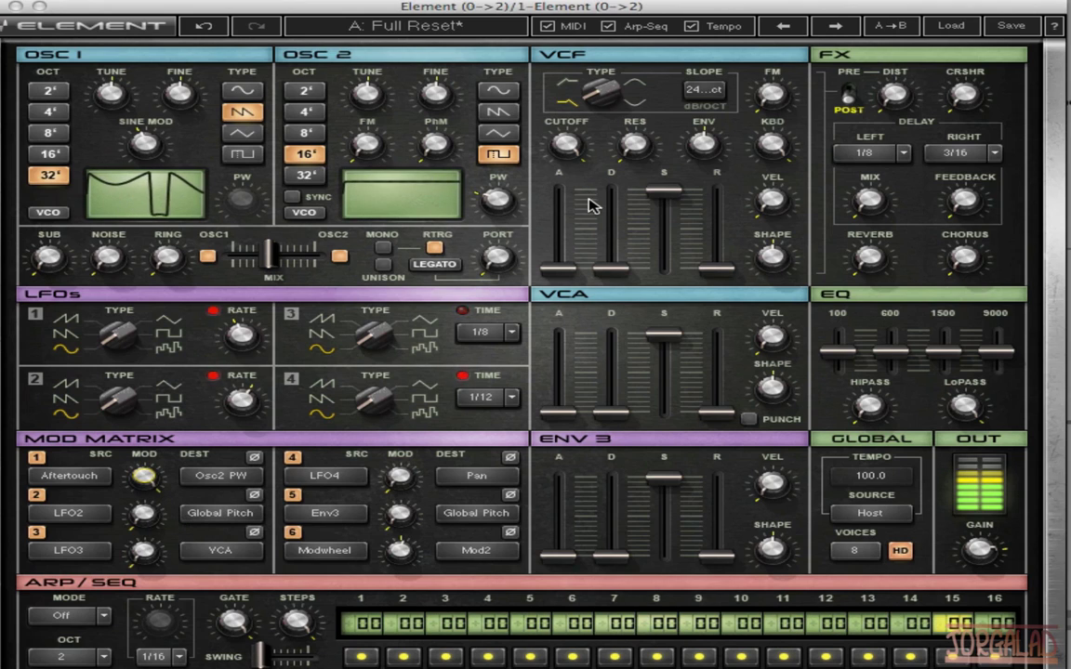
left_click(253, 457)
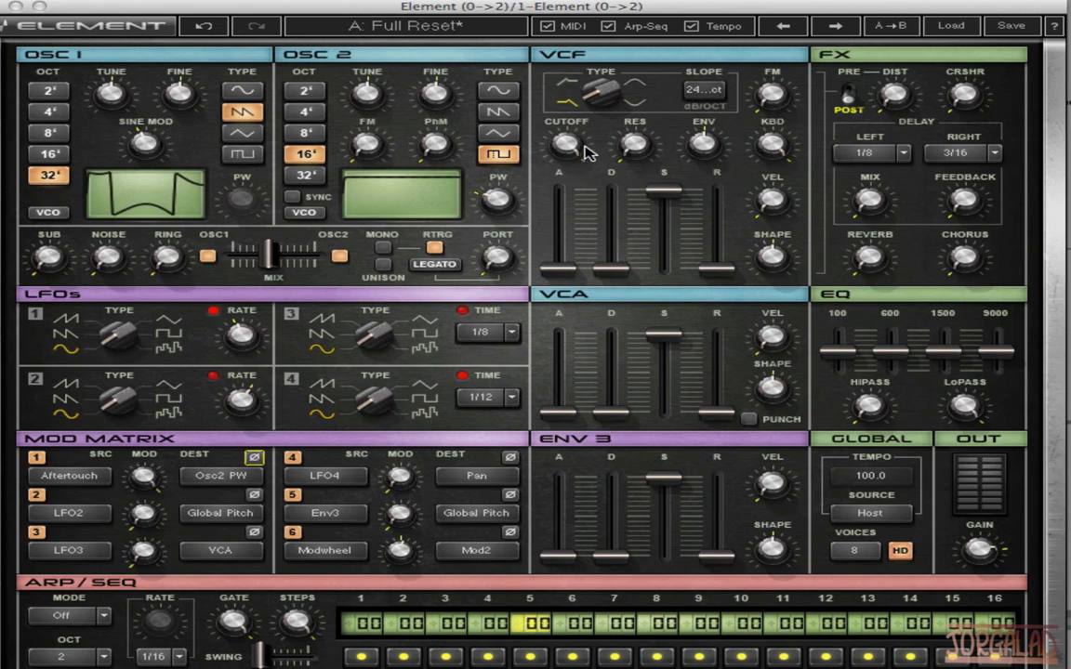
Lower the VCF cutoff, increase its envelope amount, and shape the filter envelope with minimum sustain and a moderate decay
left_click_drag(573, 144, 573, 156)
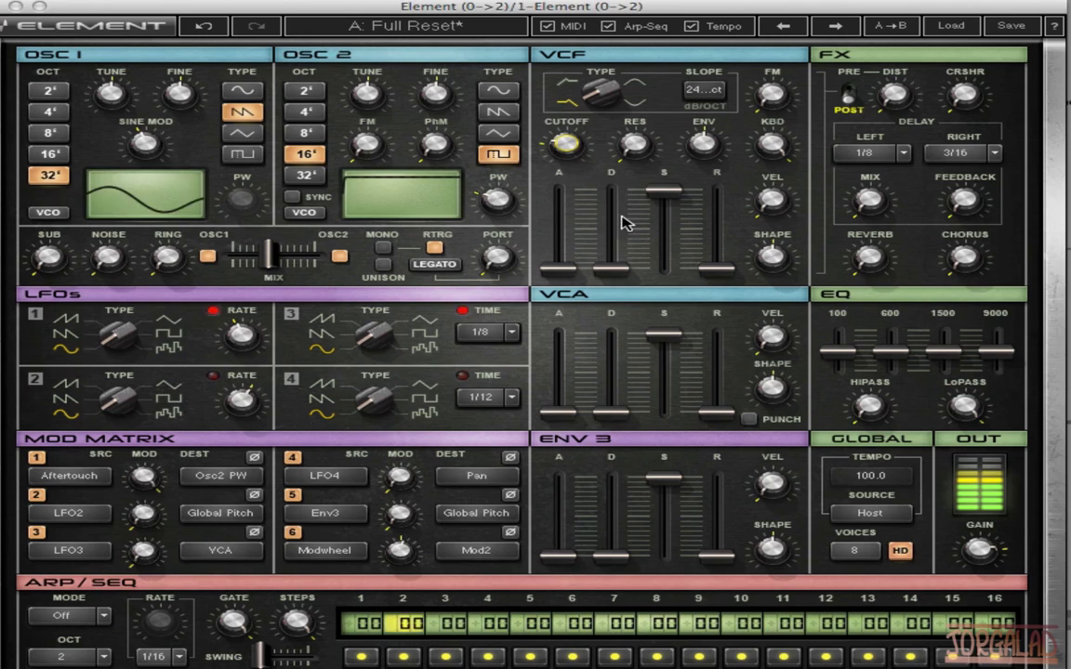
left_click_drag(702, 149, 702, 143)
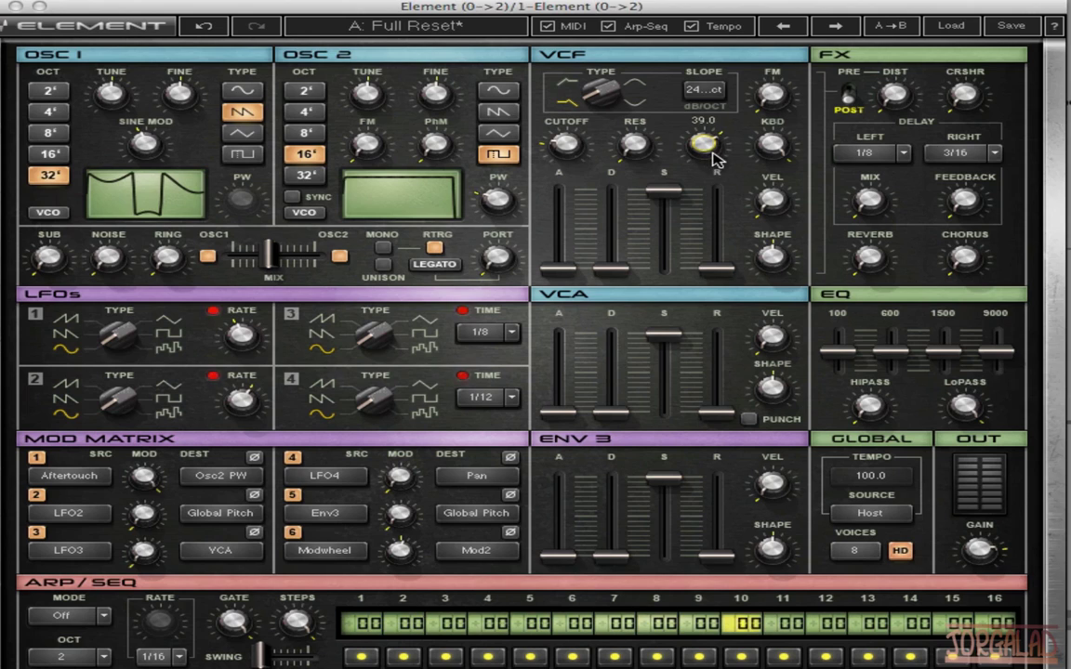
left_click_drag(716, 160, 716, 154)
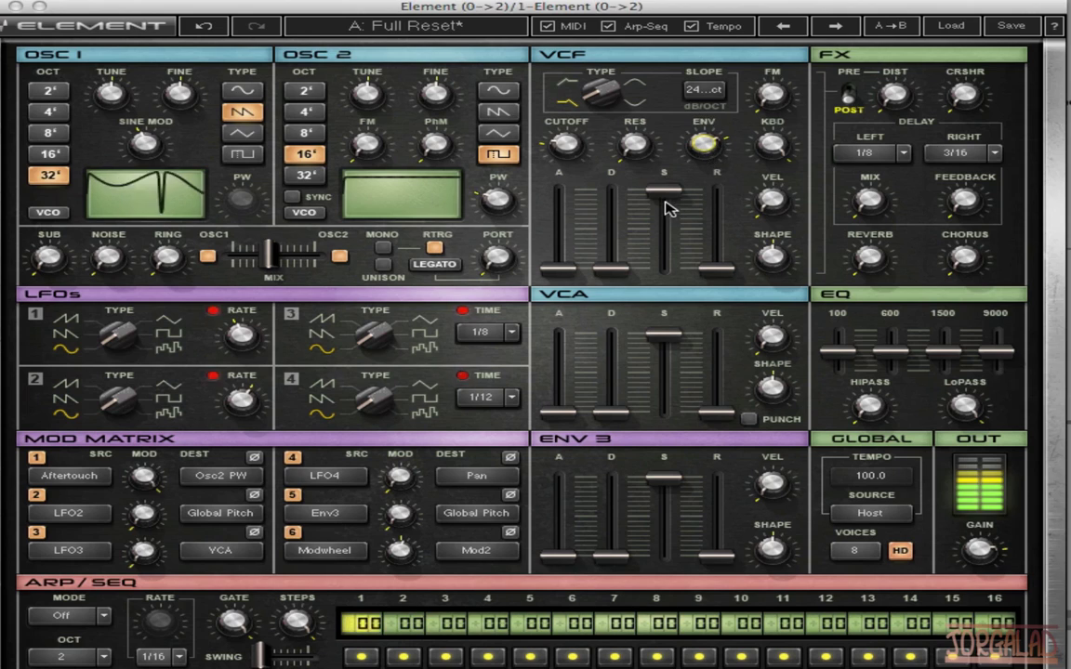
left_click_drag(664, 191, 611, 229)
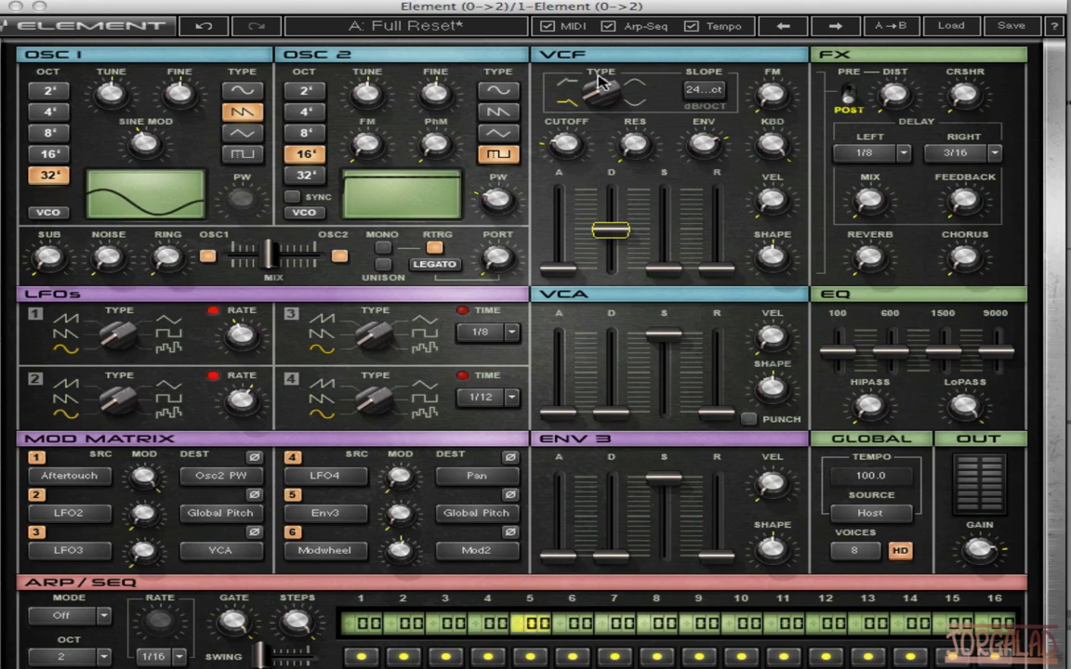
Sweep the VCF cutoff in several passes and fine-tune it to a low setting
left_click(564, 149)
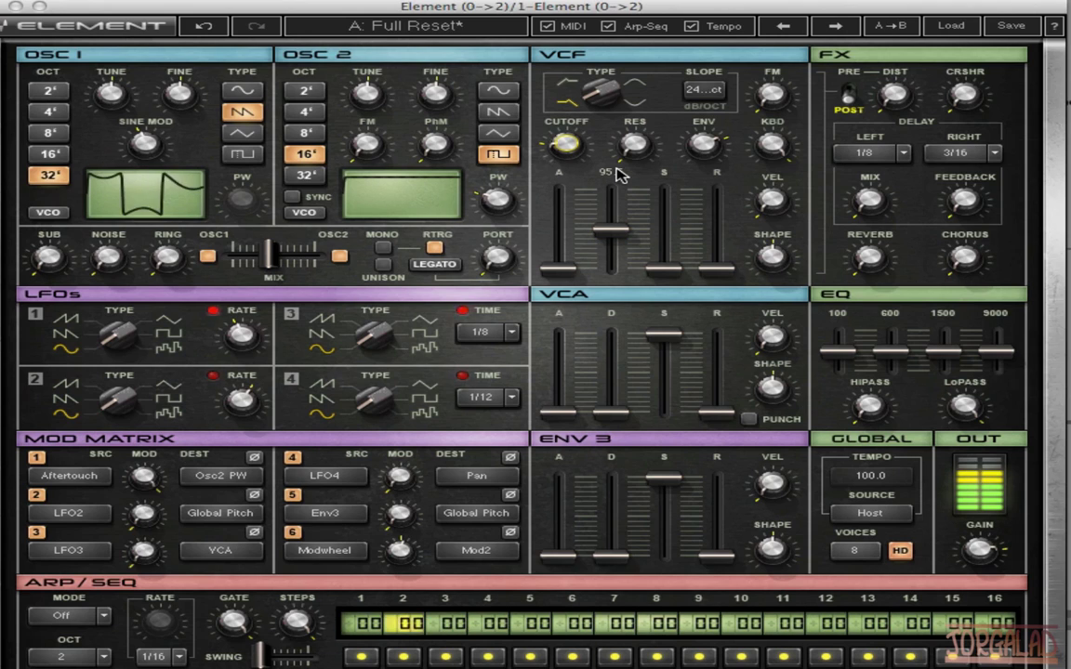
left_click(772, 93)
left_click_drag(772, 93, 657, 133)
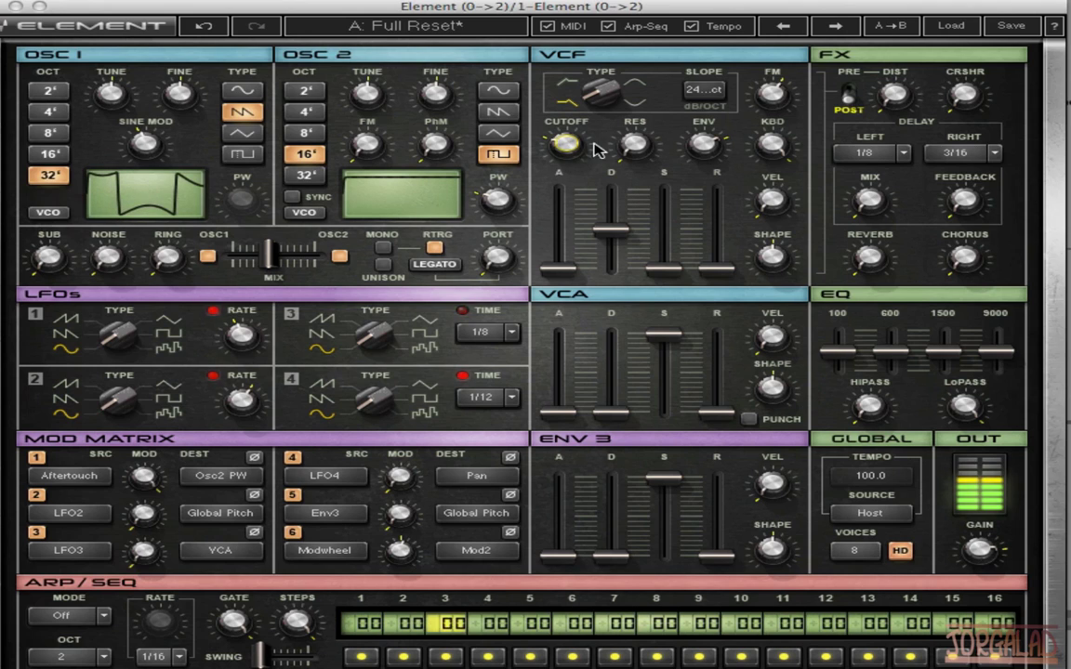
left_click_drag(578, 145, 579, 124)
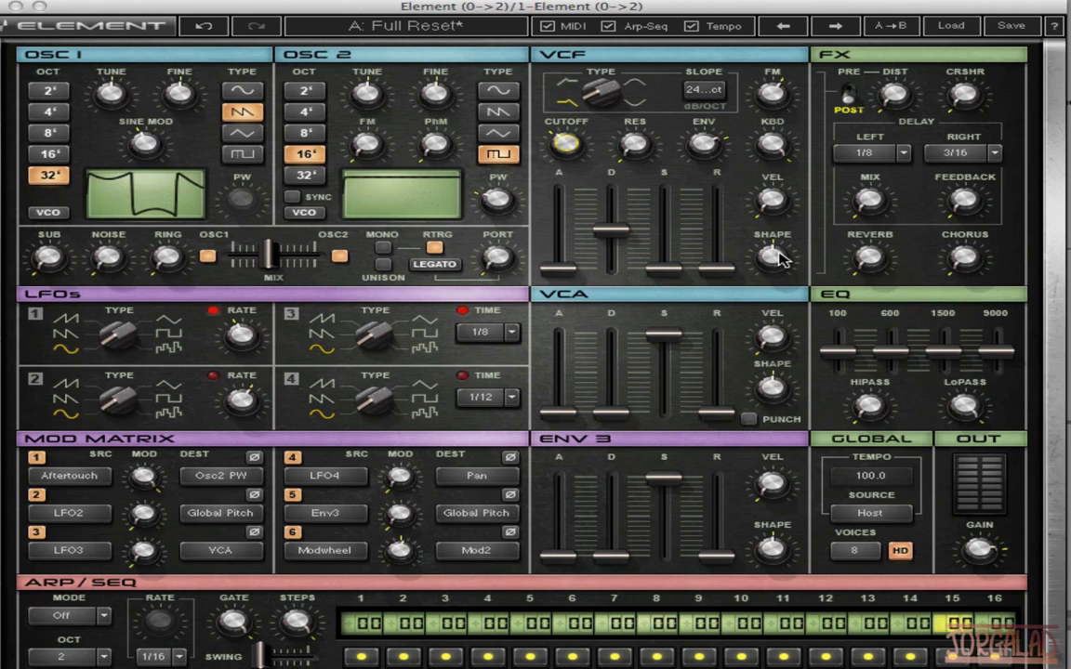
mouse_move(780, 258)
left_mouse_down()
mouse_move(779, 270)
mouse_move(783, 222)
mouse_move(786, 276)
mouse_move(786, 255)
left_mouse_up()
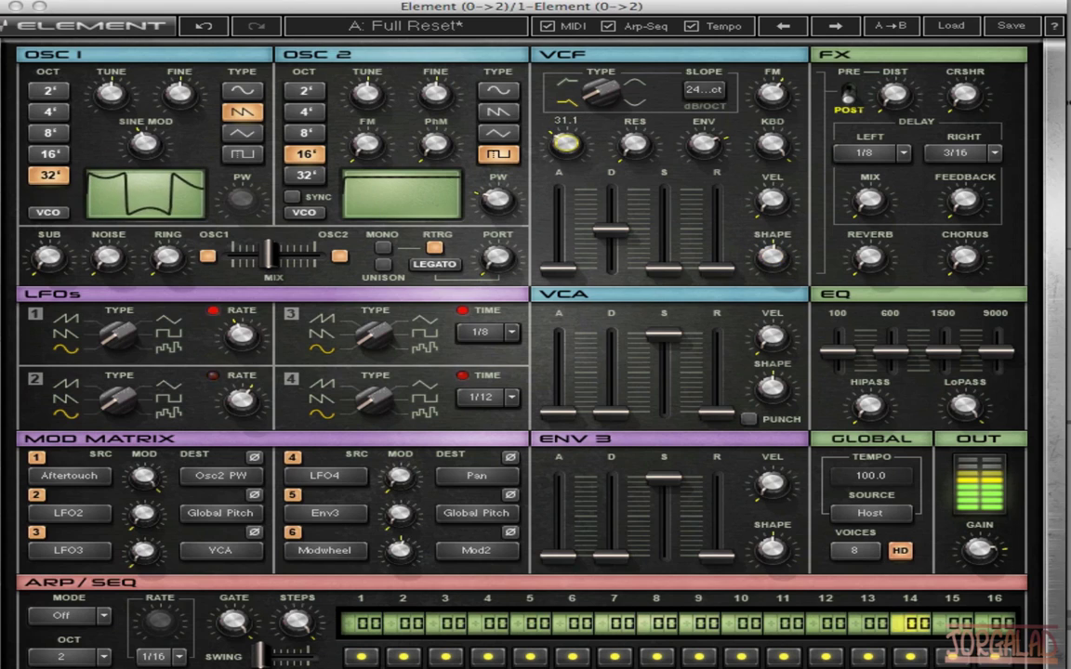
left_click(564, 141)
left_click_drag(654, 147, 654, 149)
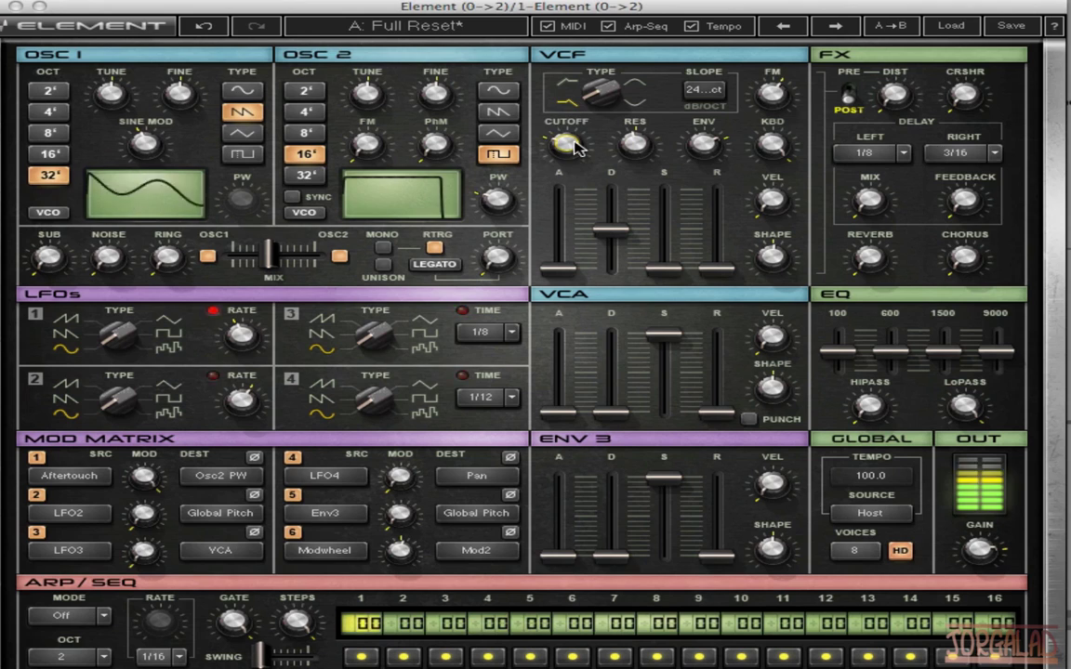
left_click_drag(574, 144, 574, 141)
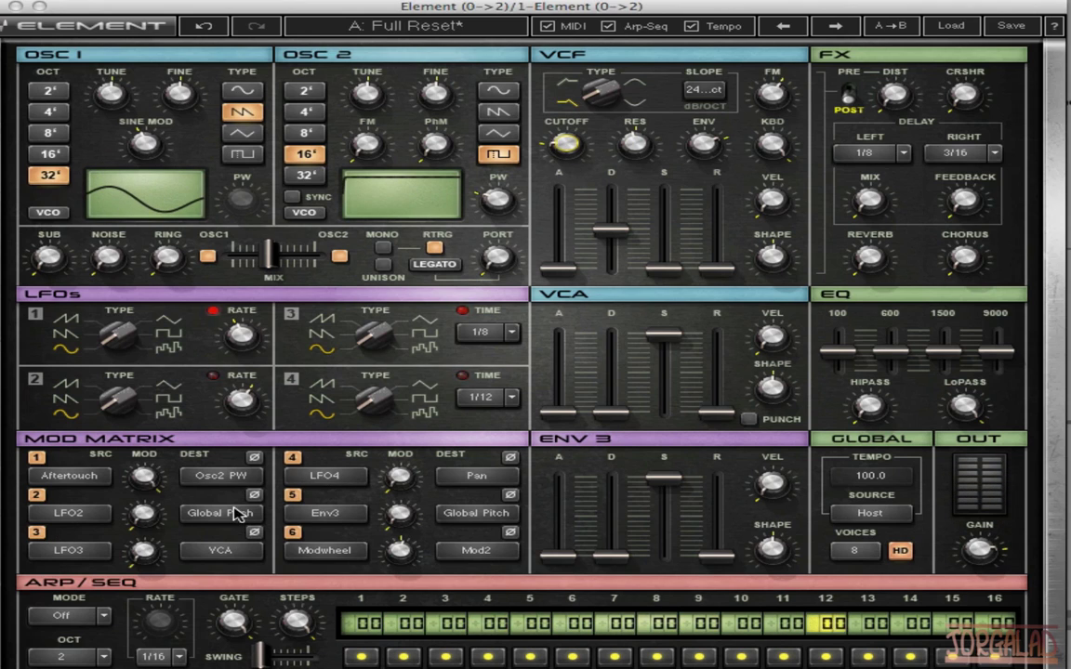
Set modulation slot 2 to route LFO3 to VCF Cutoff with a raised modulation amount
left_click(237, 514)
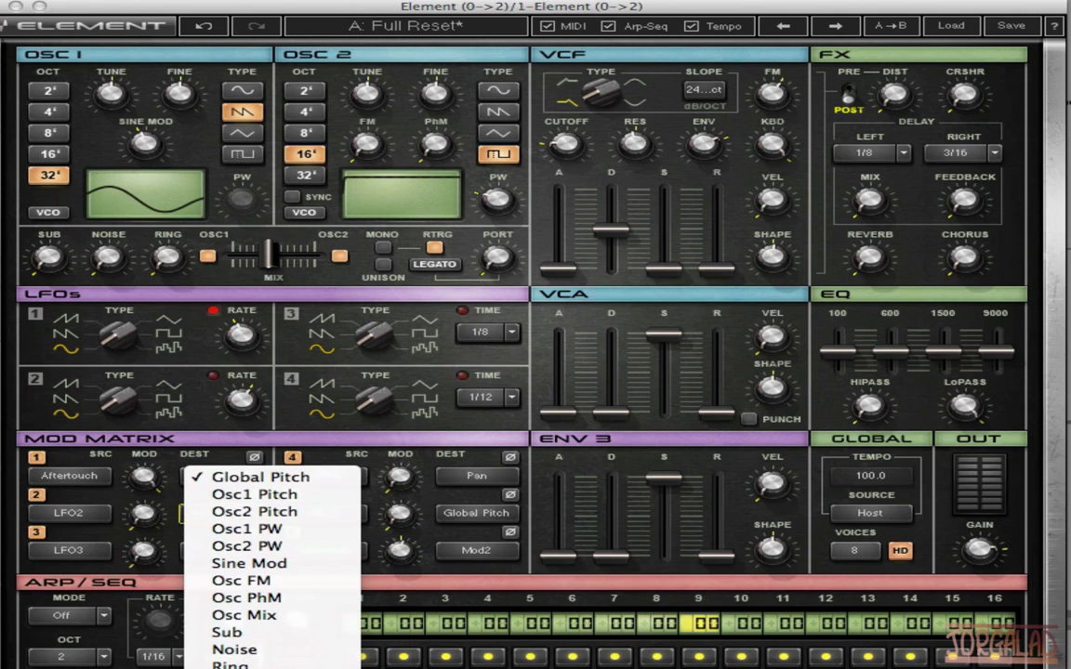
left_click(279, 666)
left_click_drag(145, 513, 145, 507)
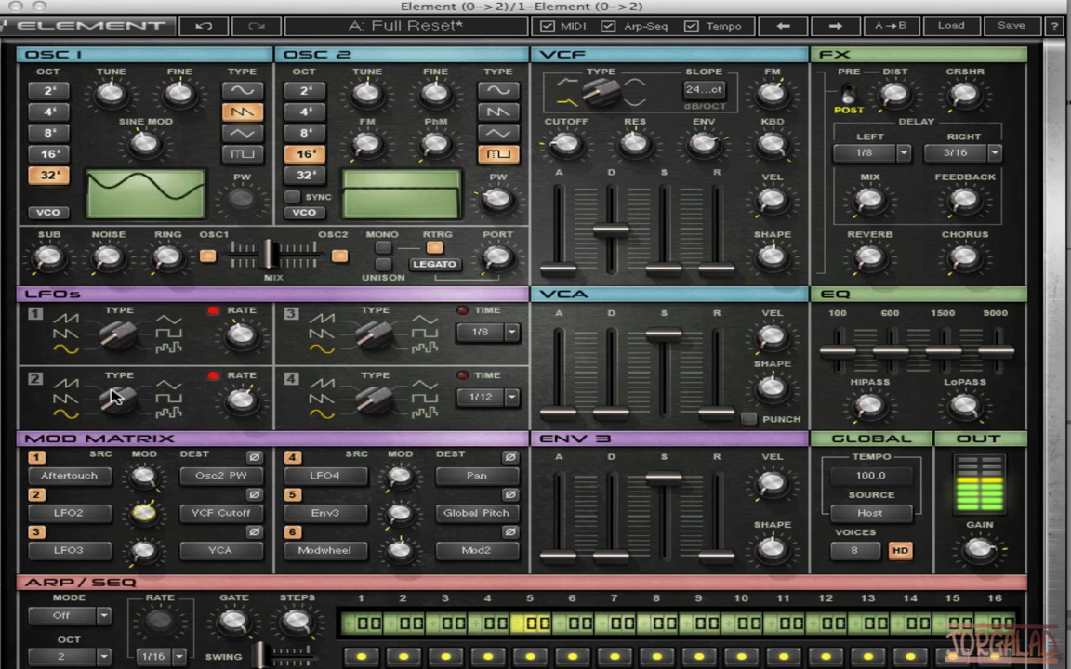
left_click(84, 514)
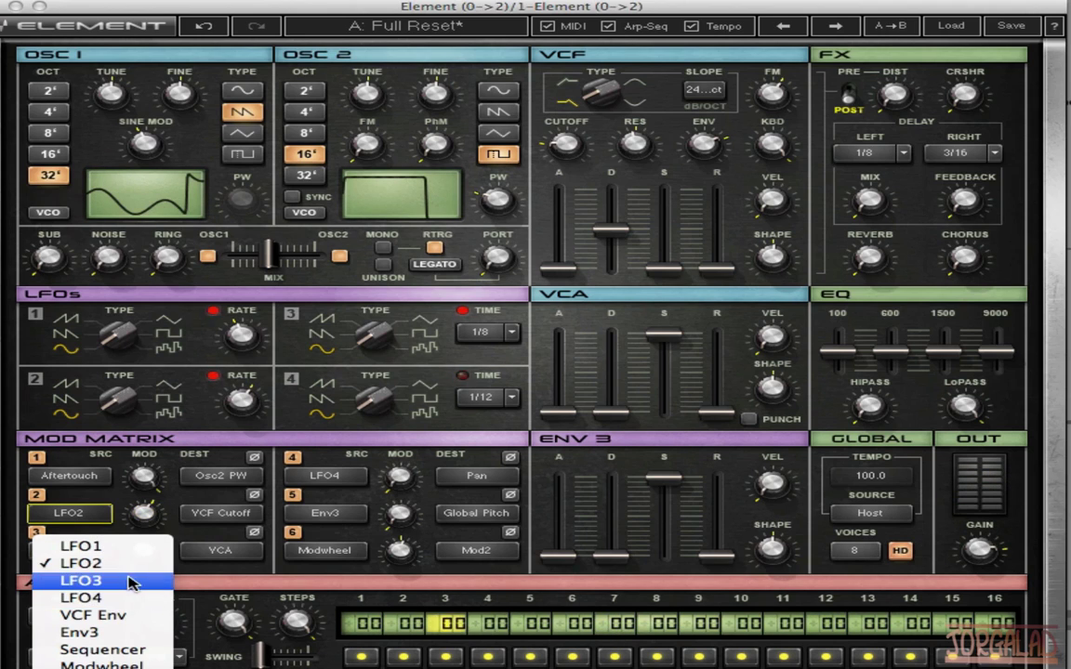
left_click(131, 581)
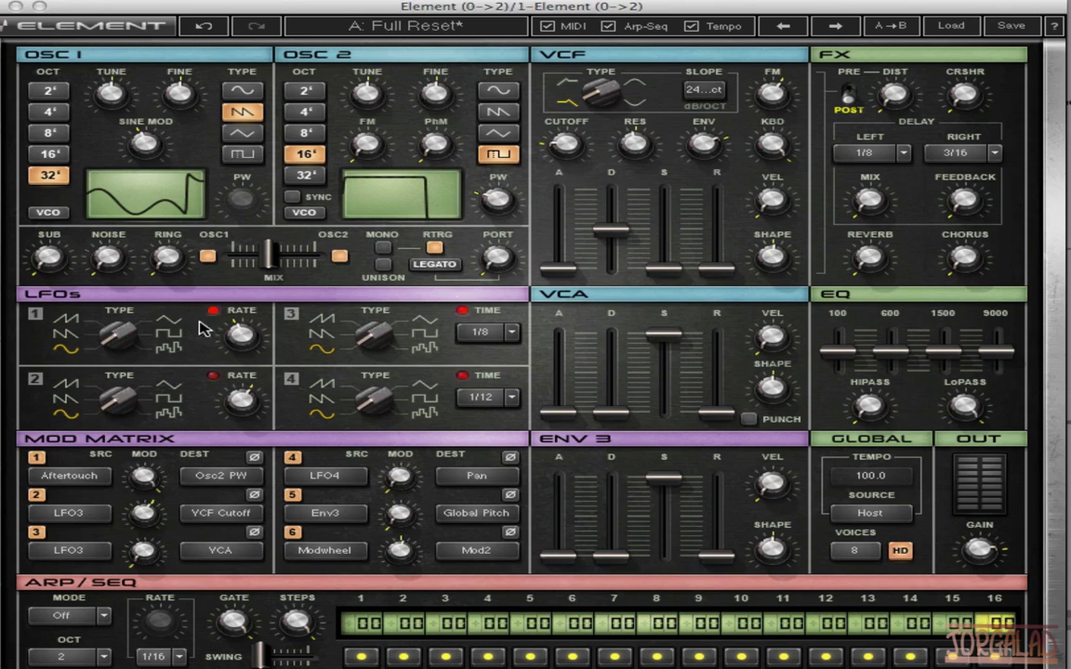
Try LFO 3 times of 1/12 and 1/2
left_click(370, 336)
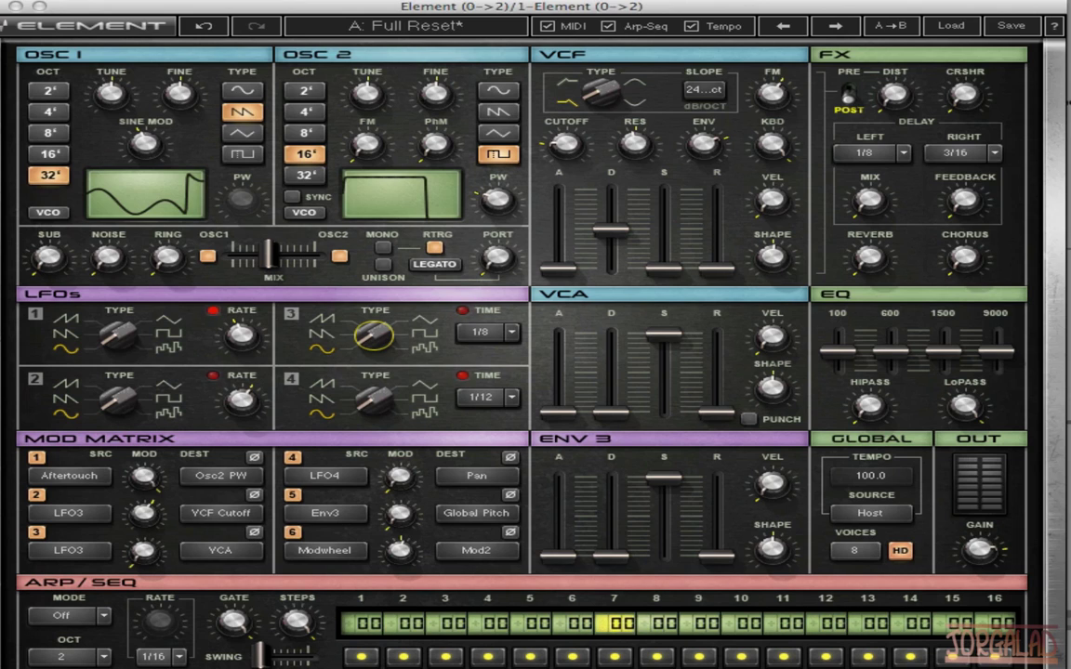
left_click(510, 335)
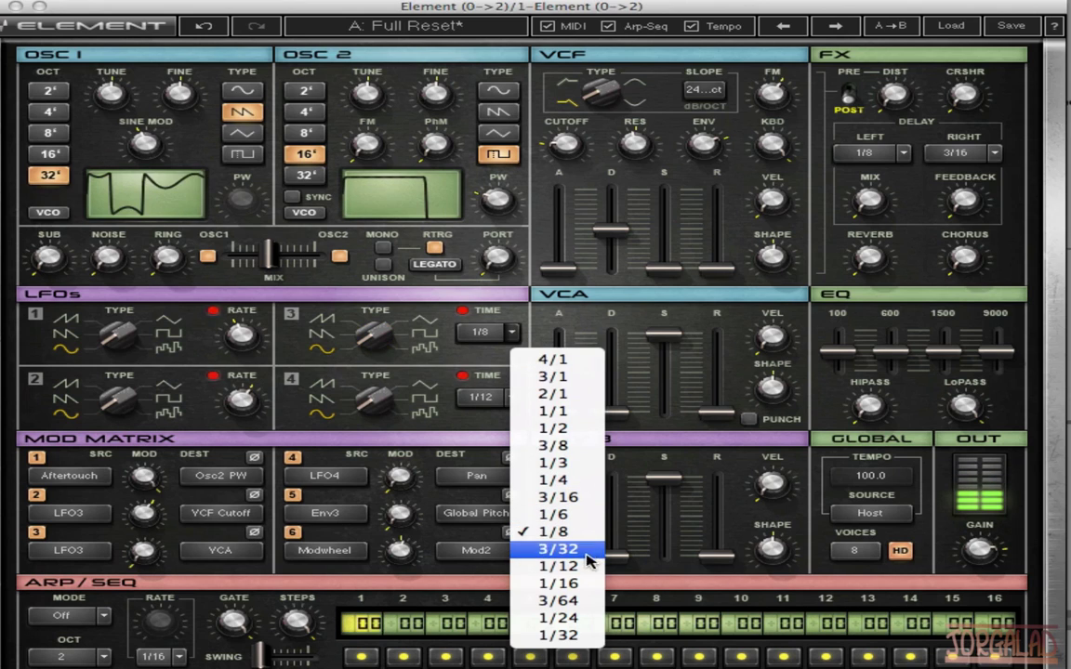
left_click(557, 566)
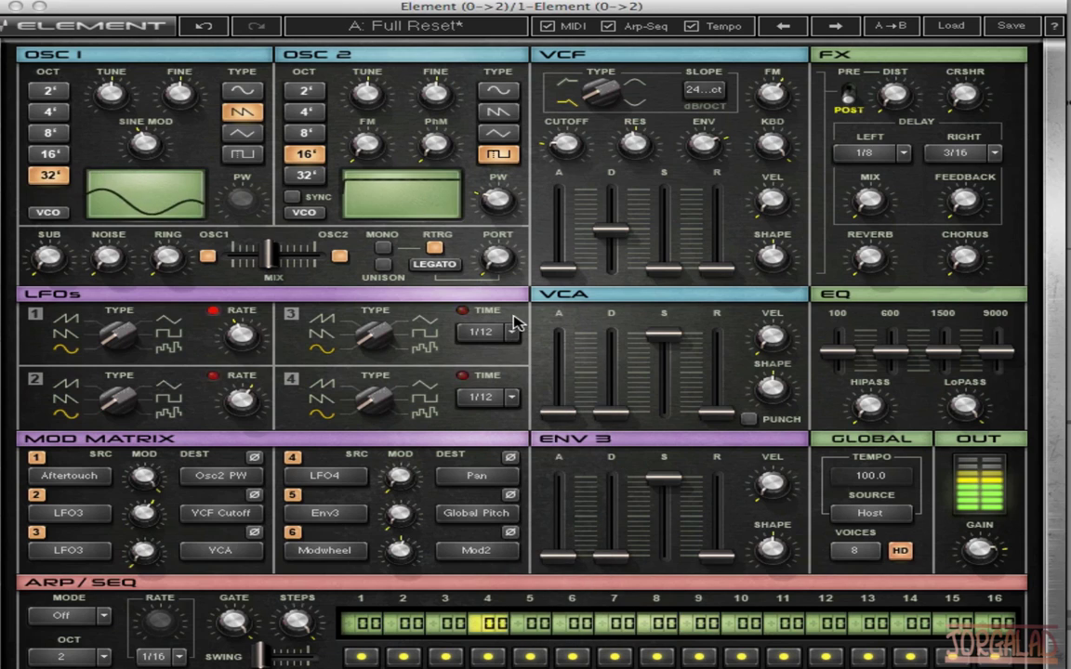
left_click(483, 332)
left_click(544, 434)
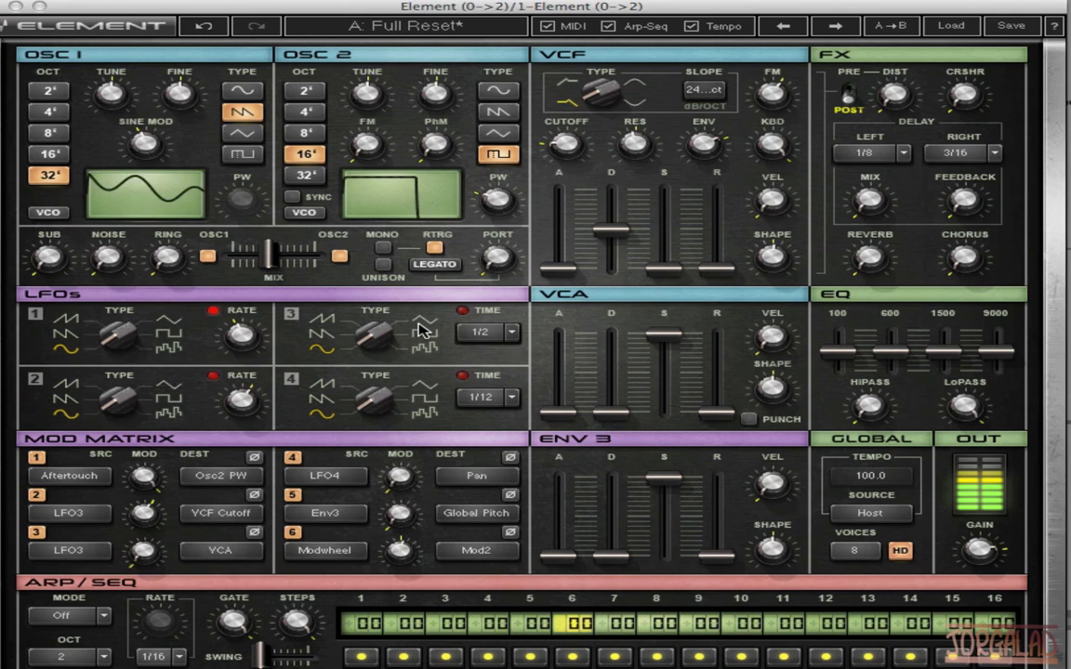
Set LFO 3 to the falling sawtooth waveform with a time of 1/8
left_click(421, 320)
left_click(325, 318)
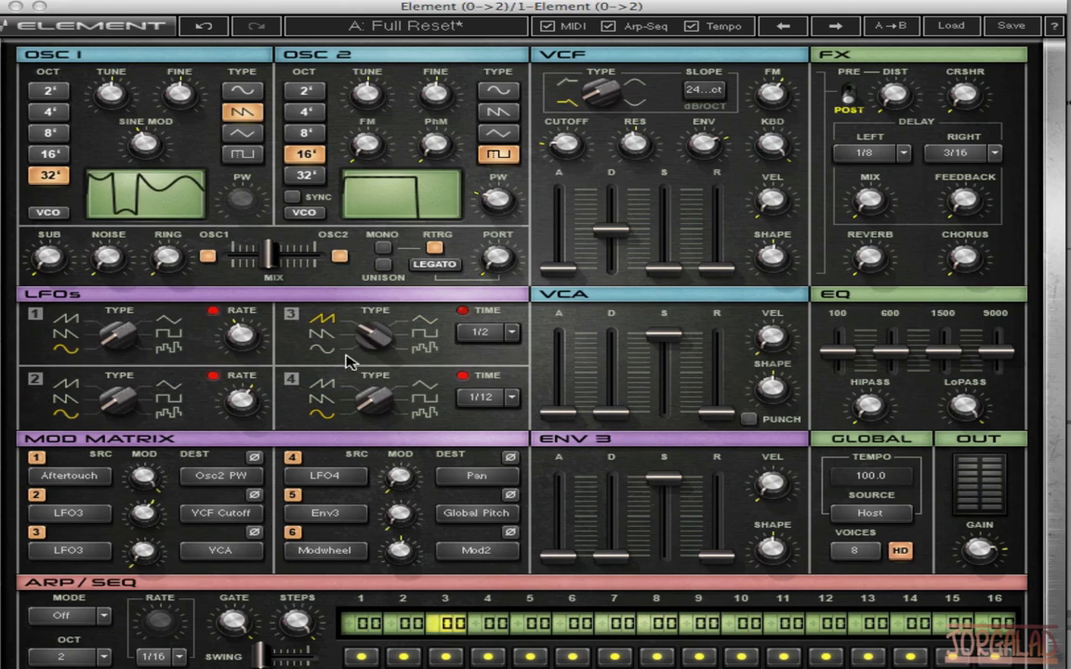
left_click(314, 333)
left_click(507, 340)
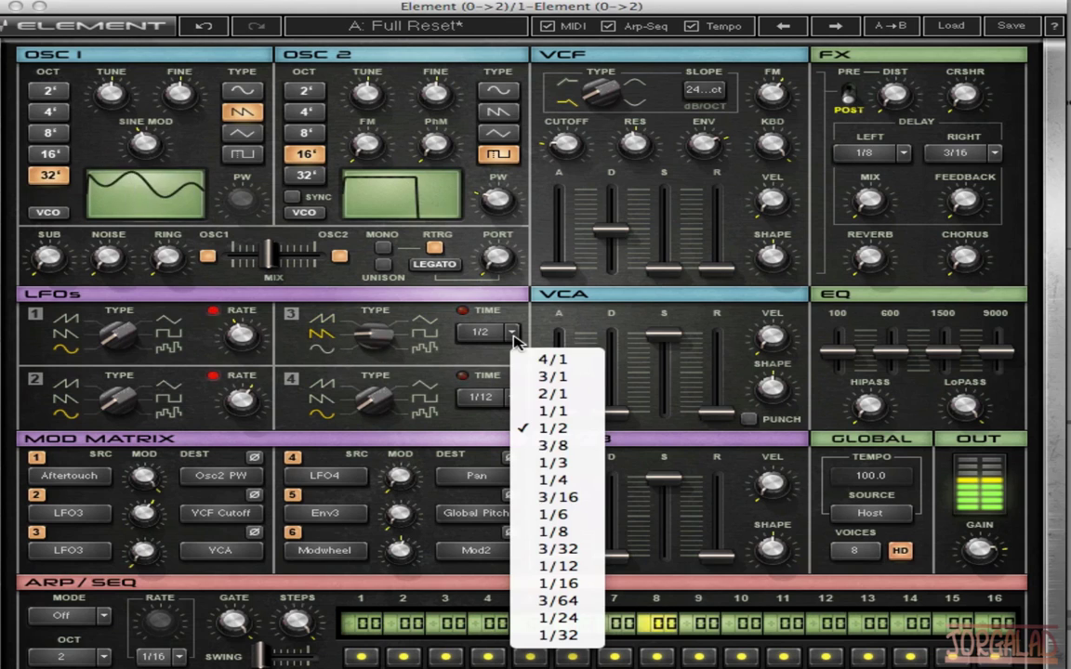
left_click(595, 532)
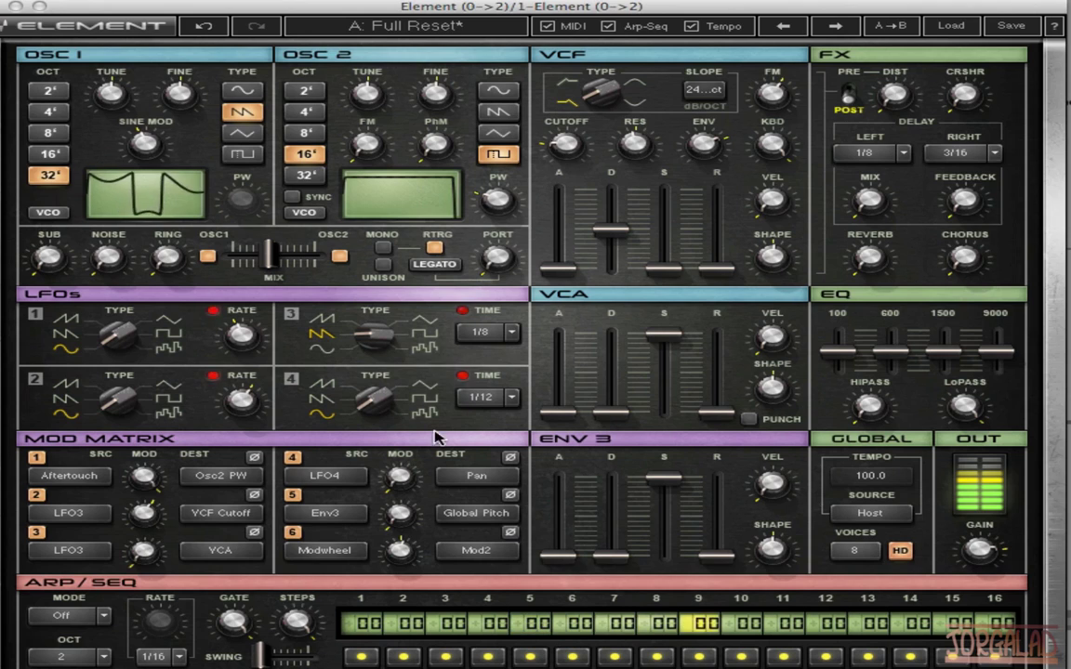
Adjust the modulation amount of slot 2 and lower the VCF envelope amount
left_click_drag(153, 512, 152, 508)
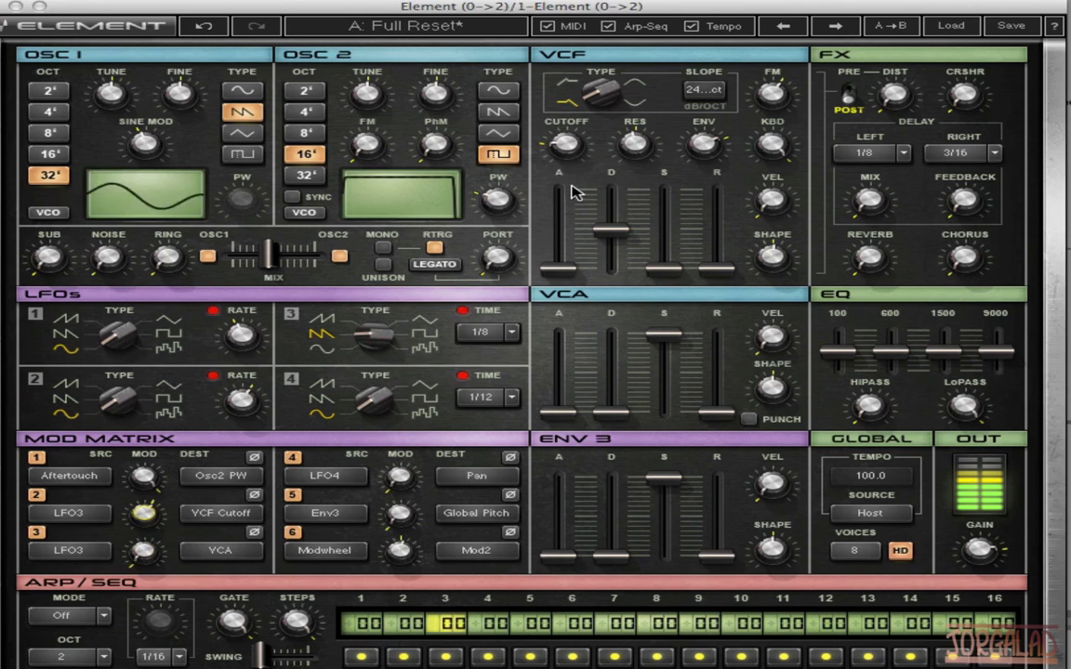
left_click(704, 142)
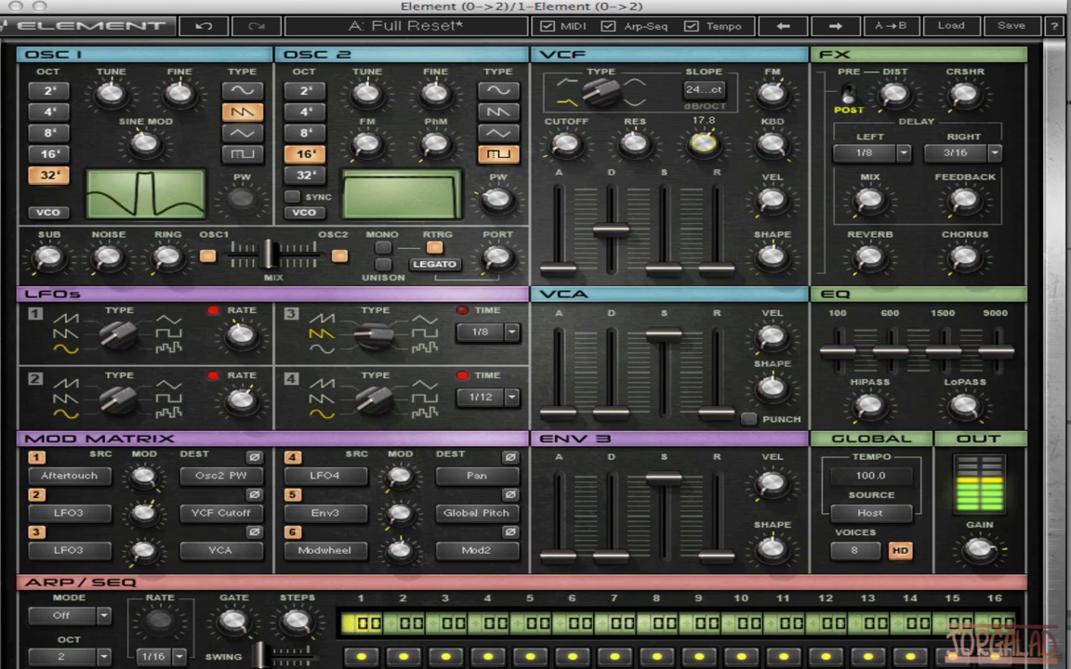
left_click_drag(704, 142, 703, 162)
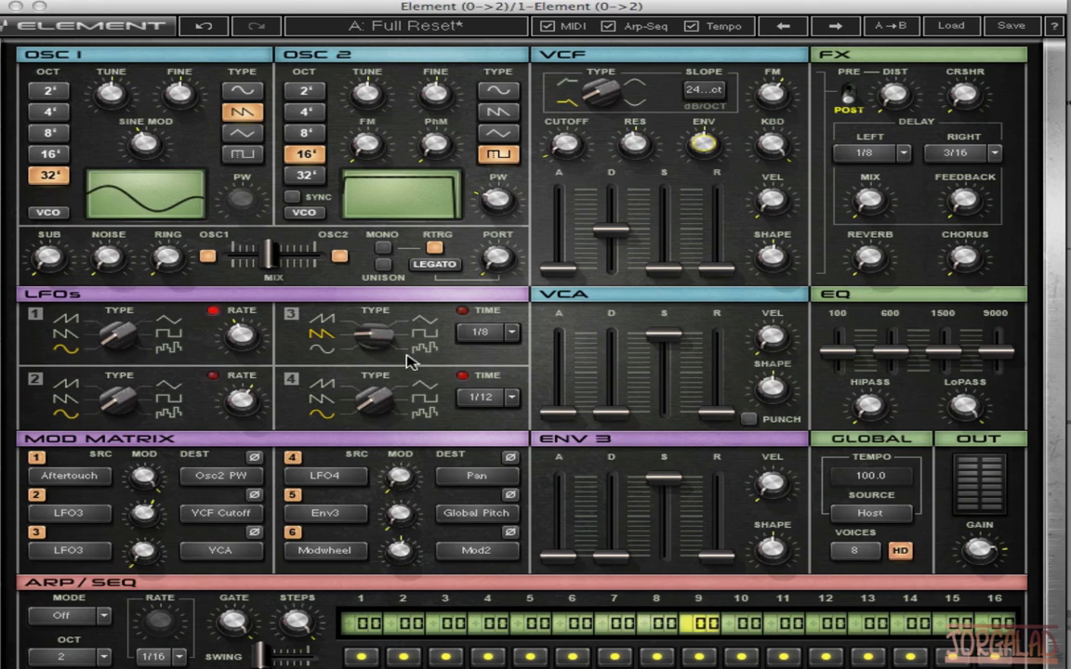
Try LFO2 as the source of modulation slot 3 and adjust the LFO 2 rate
left_click(96, 559)
left_click(131, 600)
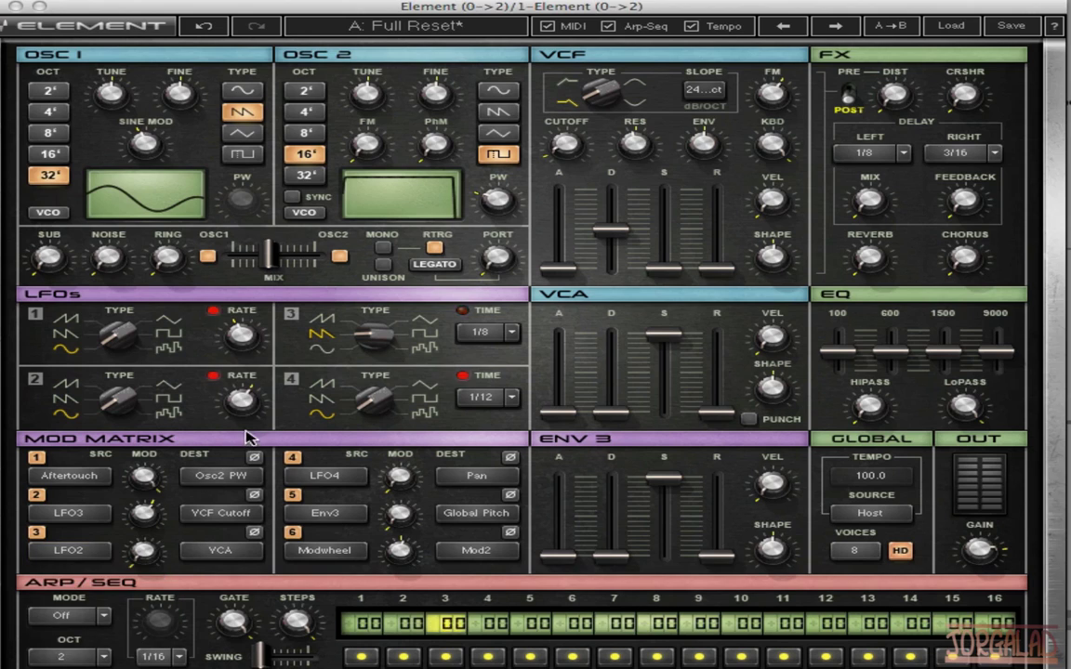
left_click_drag(241, 400, 241, 400)
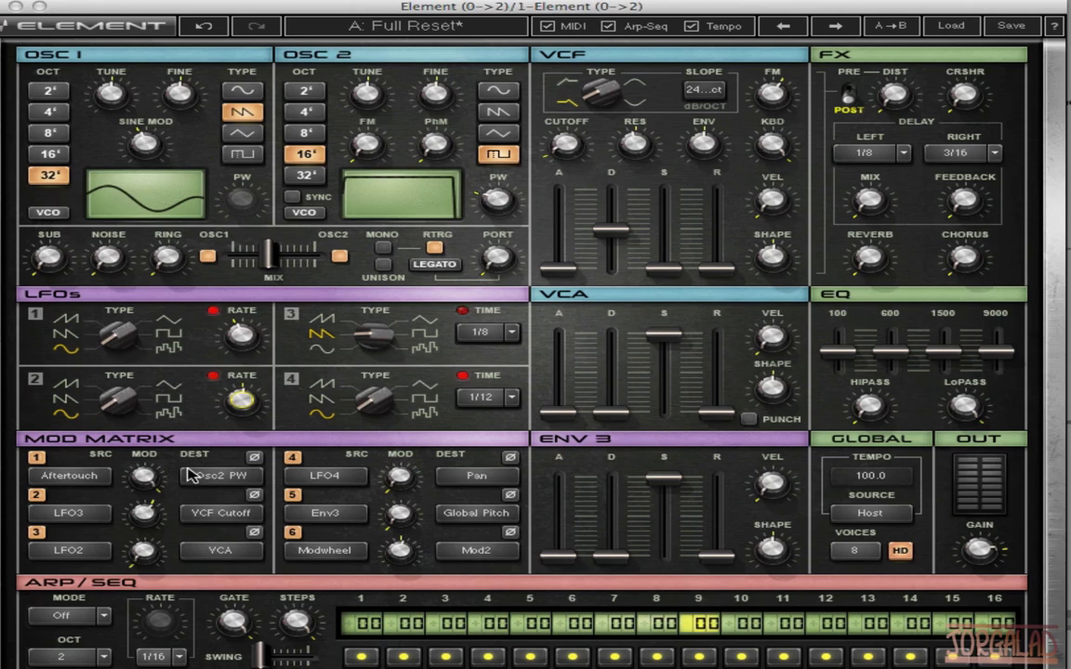
Set modulation slot 3 to route Aftertouch to LFO1 Rate and raise its modulation amount
left_click(57, 551)
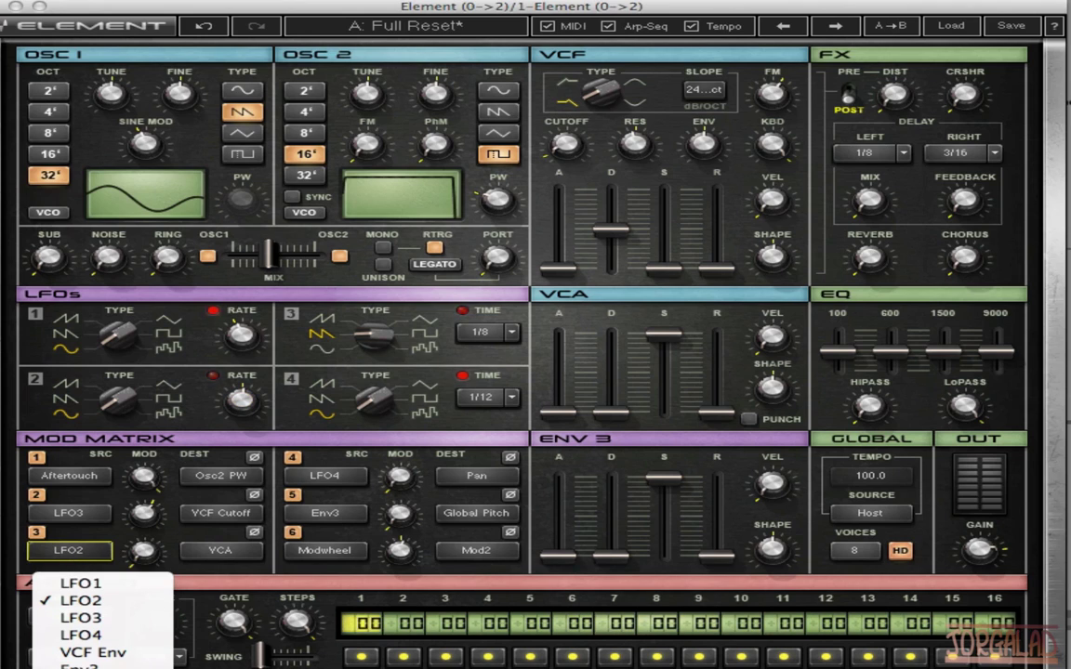
left_click(88, 666)
left_click(247, 552)
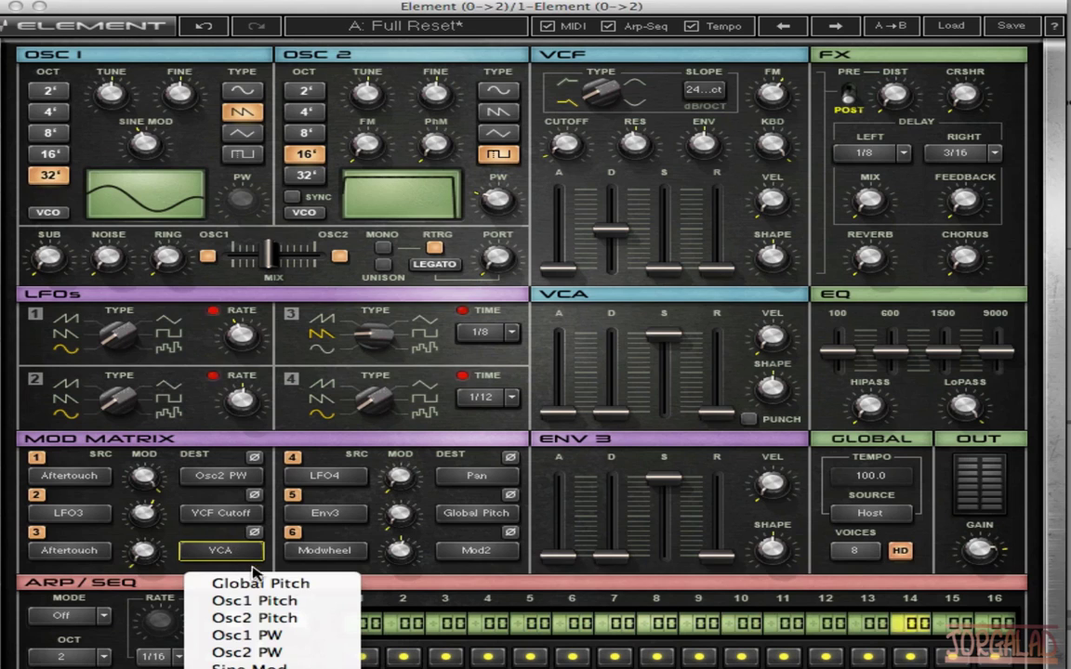
mouse_move(308, 668)
scroll(316, 633, "down", 3)
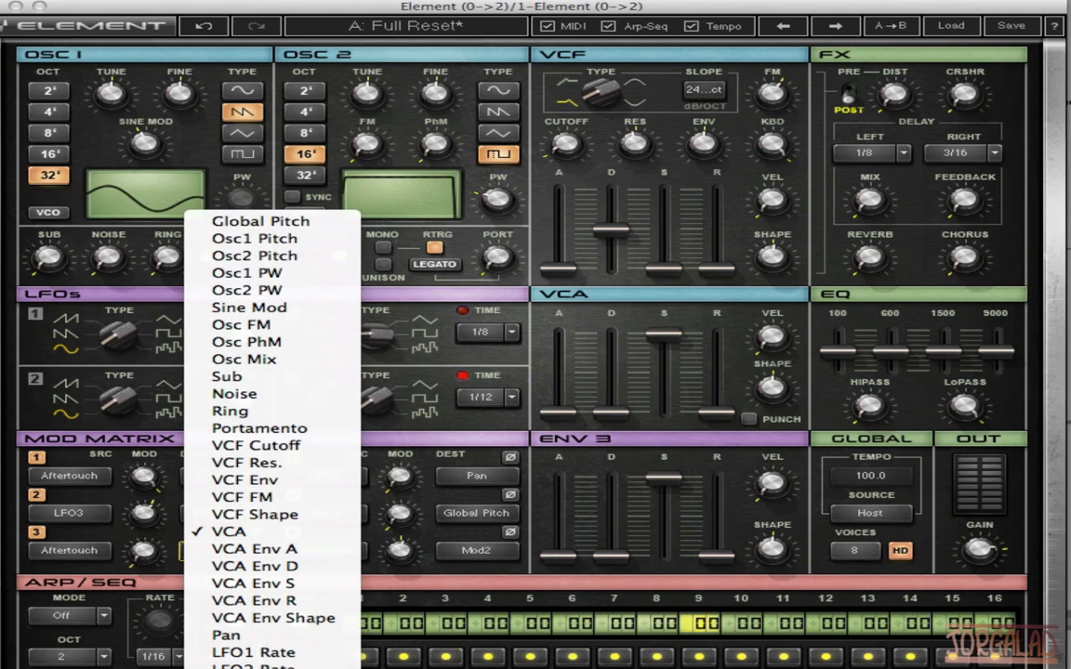
left_click(342, 650)
left_click_drag(146, 549, 146, 541)
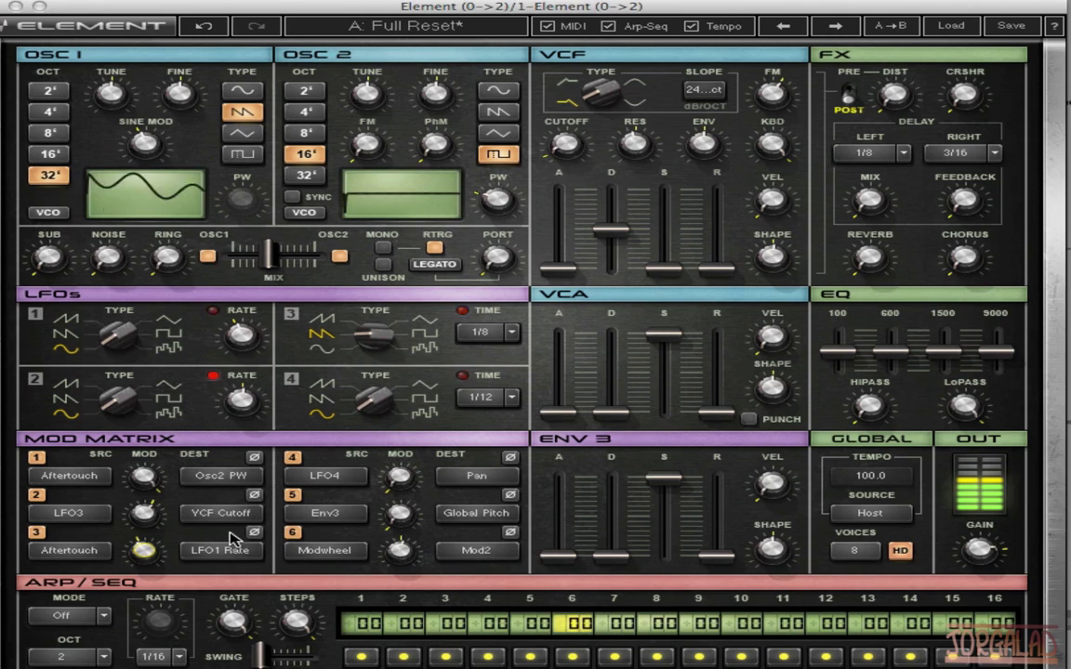
left_click_drag(140, 555, 140, 535)
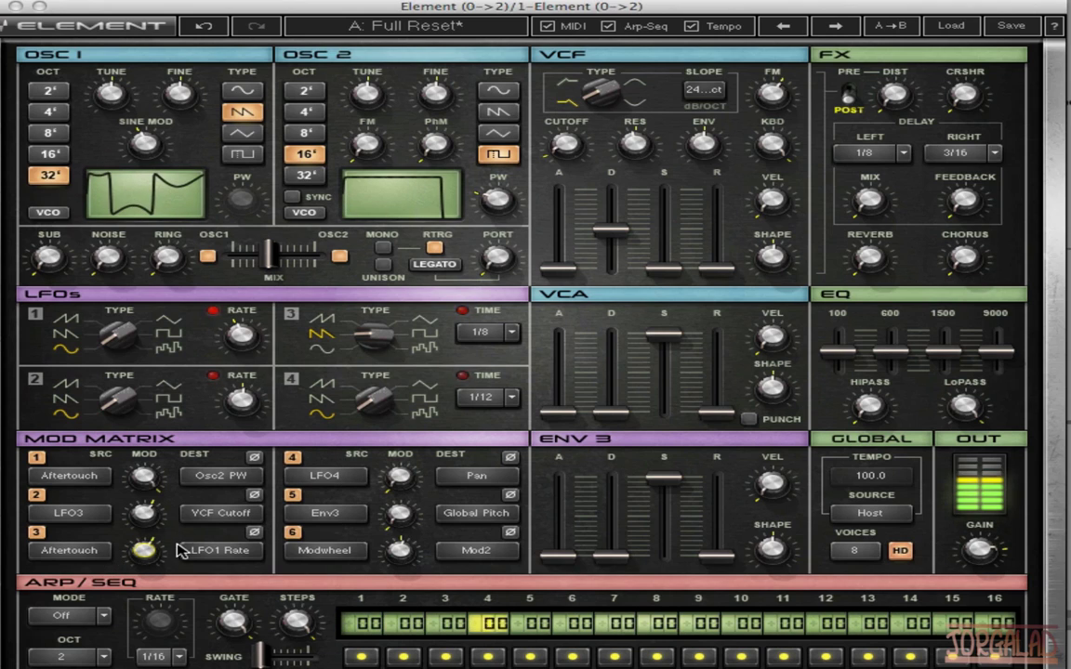
Drive modulation slot 2 from LFO1 using a falling sawtooth waveform, and raise the modulation amount of slot 3
left_click(82, 512)
left_click(69, 548)
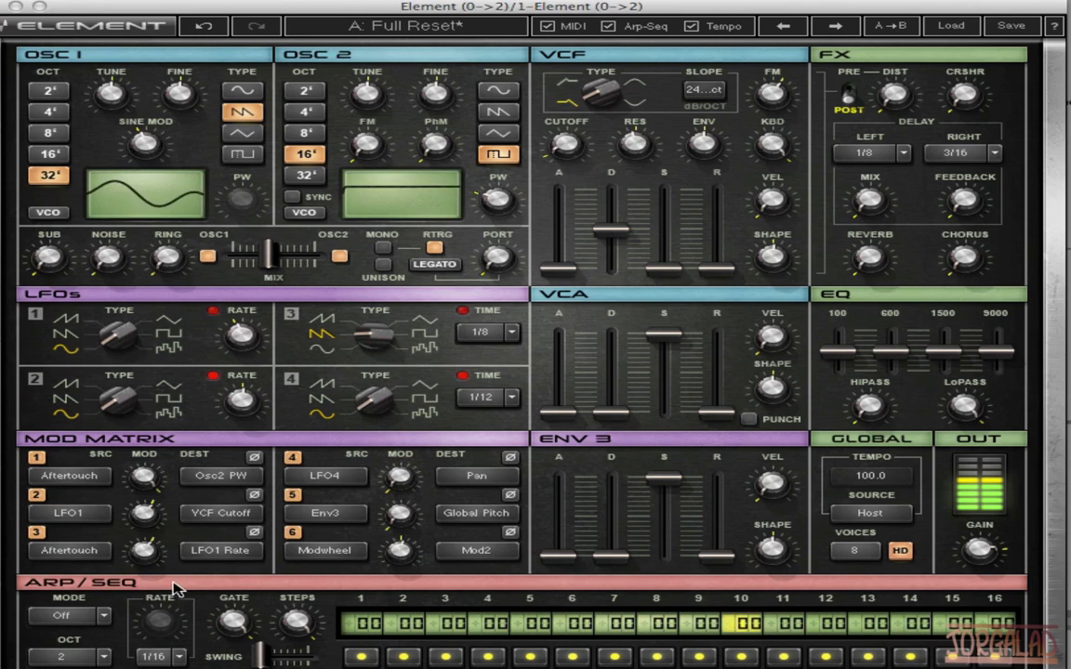
left_click_drag(149, 556, 125, 484)
left_click(71, 332)
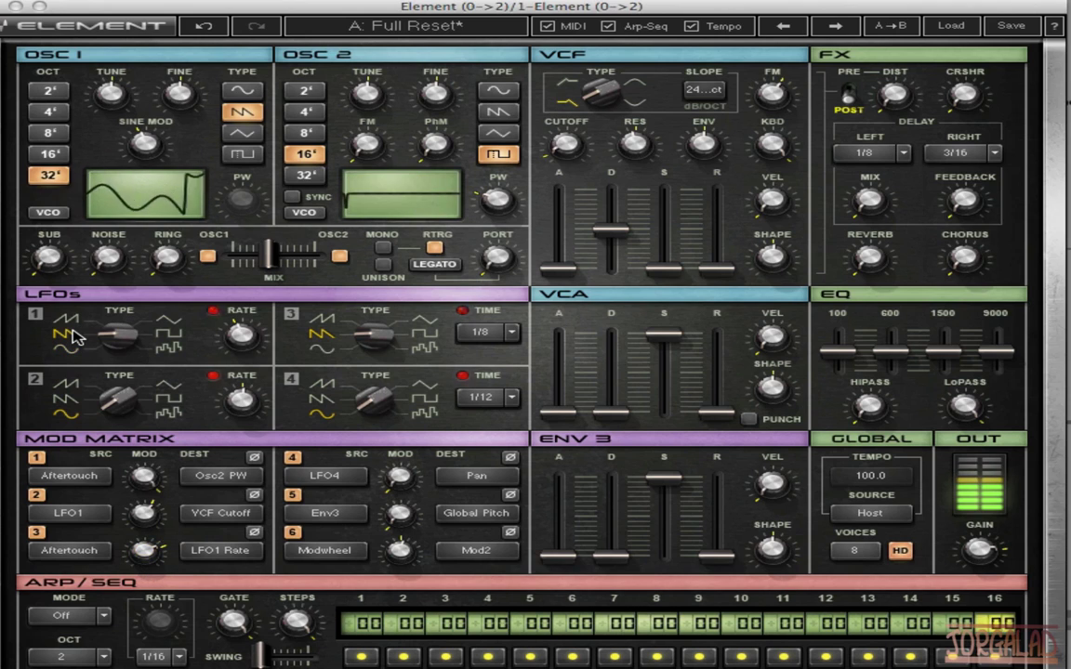
Fine-tune how strongly Aftertouch modulates the LFO 1 rate in slot 3
left_click(144, 548)
left_click_drag(146, 552, 146, 558)
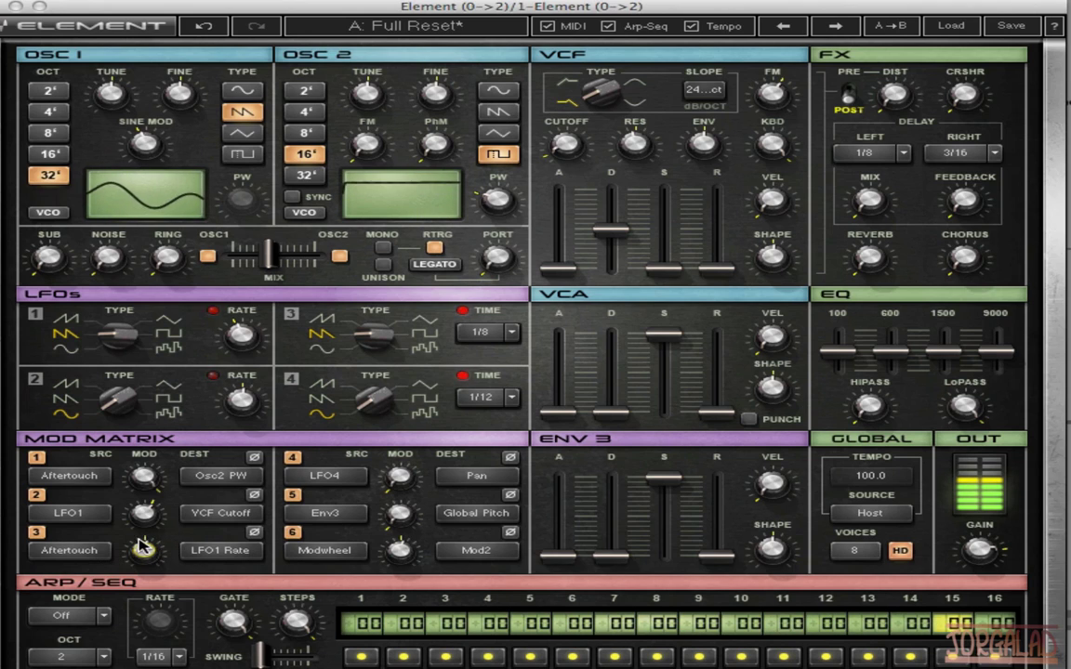
mouse_move(141, 549)
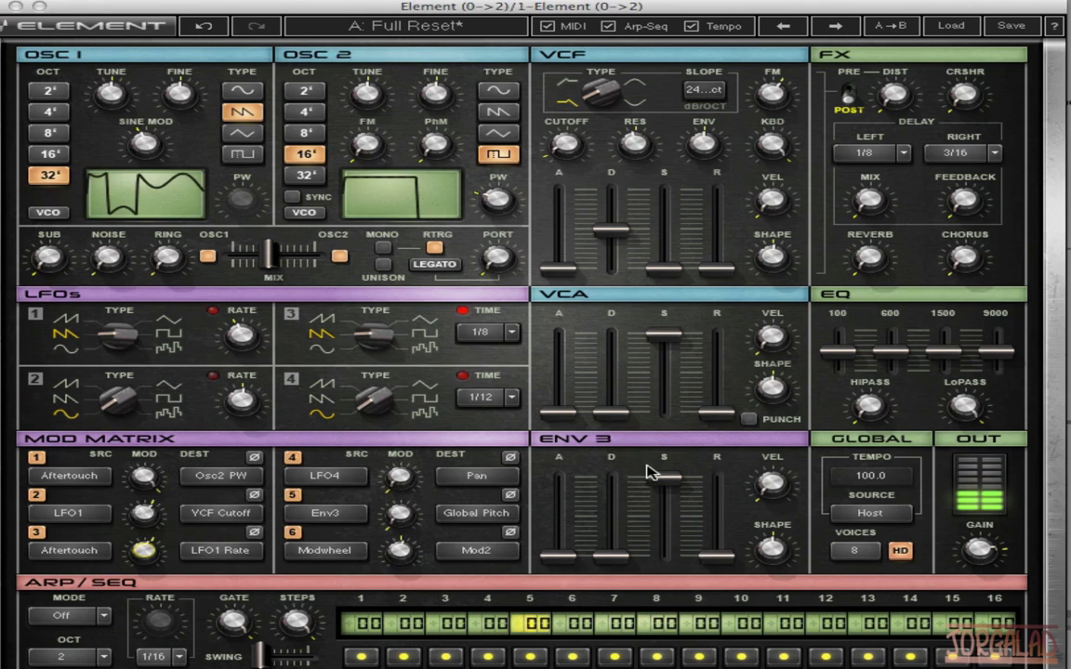
Raise the VCF cutoff and resonance, and switch the arpeggiator/sequencer mode to Sequence
left_click(567, 144)
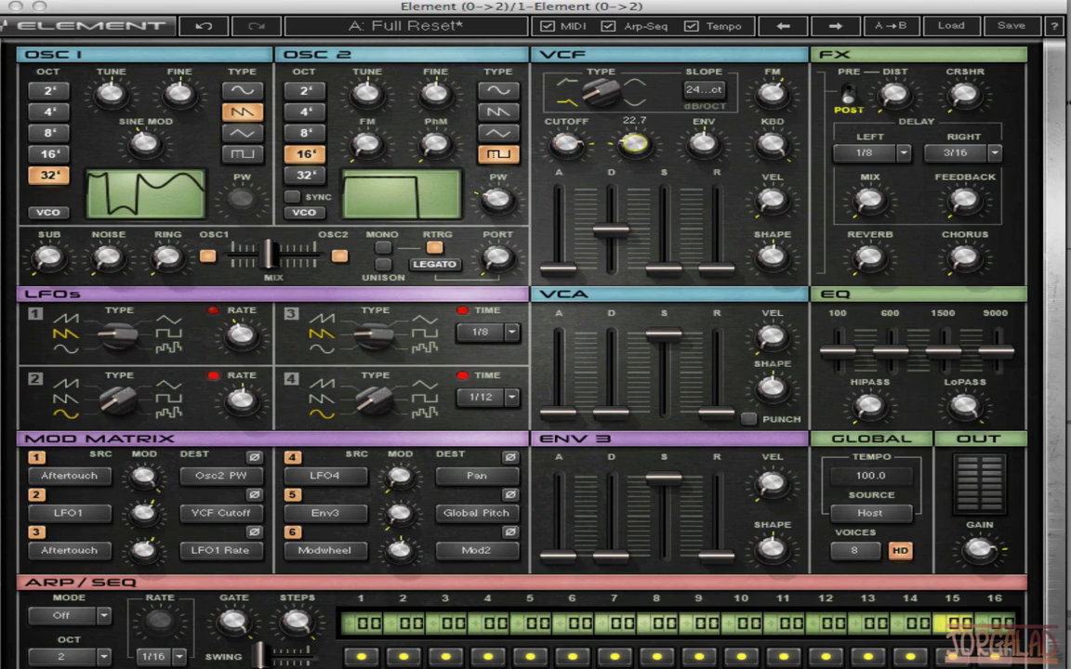
left_click_drag(570, 144, 574, 181)
left_click(102, 614)
left_click(149, 667)
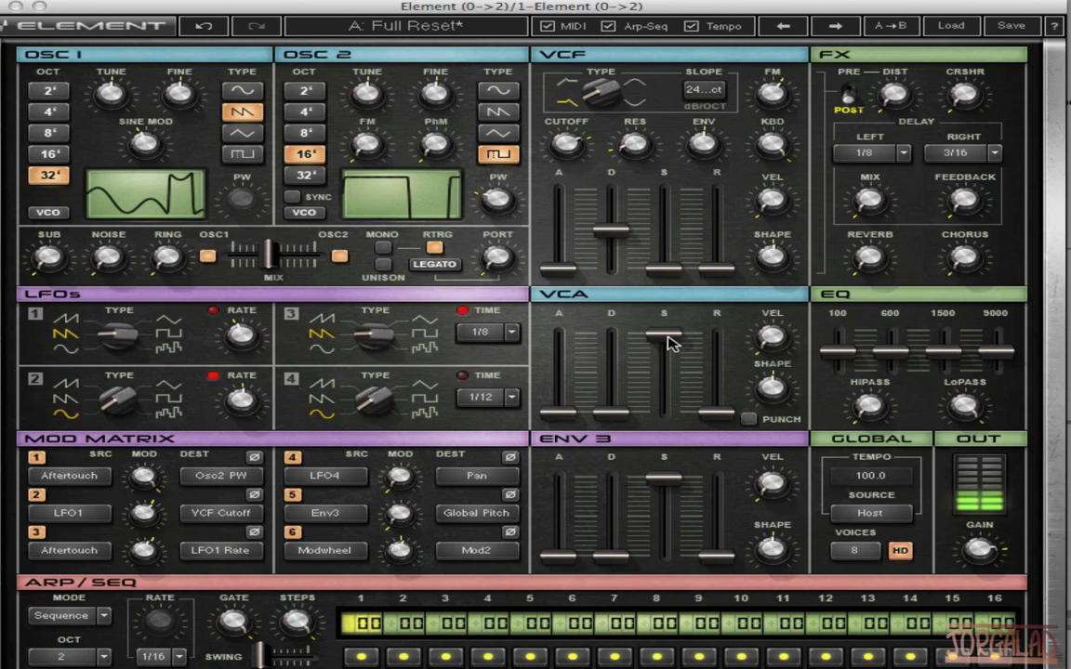
Set the VCA envelope to minimum sustain with decay at 63.1, and switch both oscillators to the 8' octave
left_click_drag(667, 337, 610, 377)
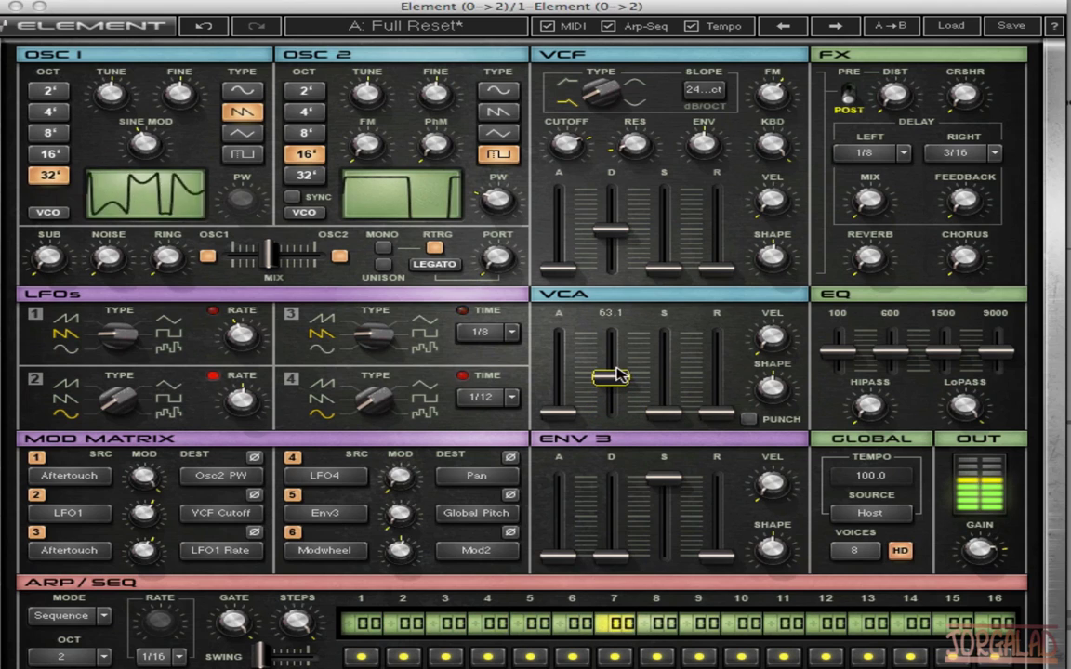
left_click(49, 132)
left_click(292, 133)
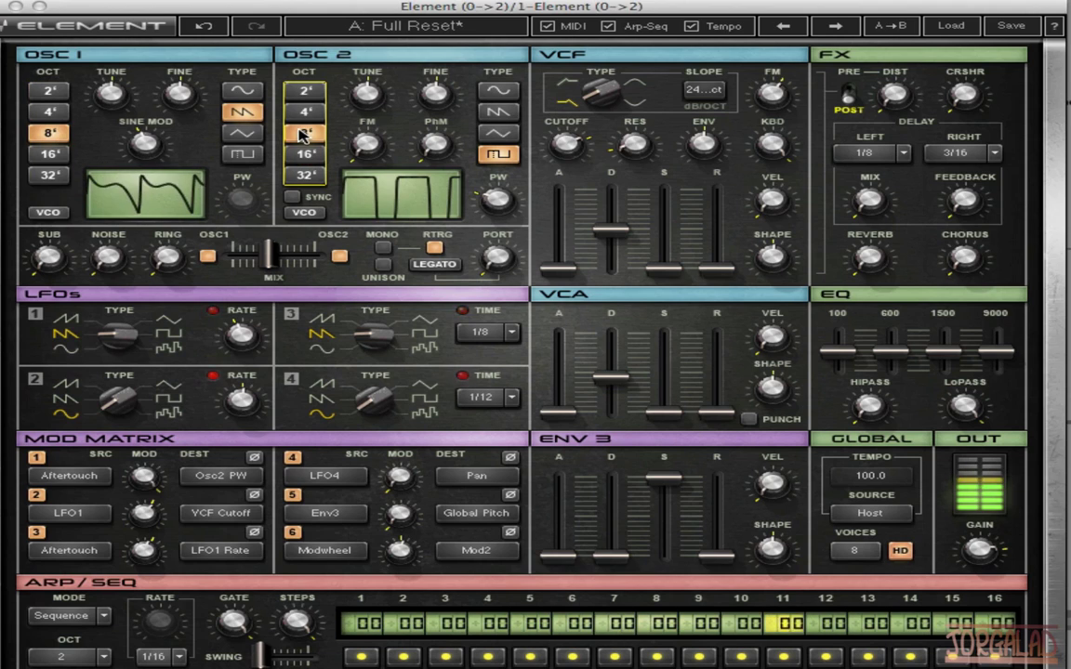
Adjust the reverb amount and the distortion, and place the distortion before the other effects with the Pre setting
left_click_drag(871, 259, 871, 270)
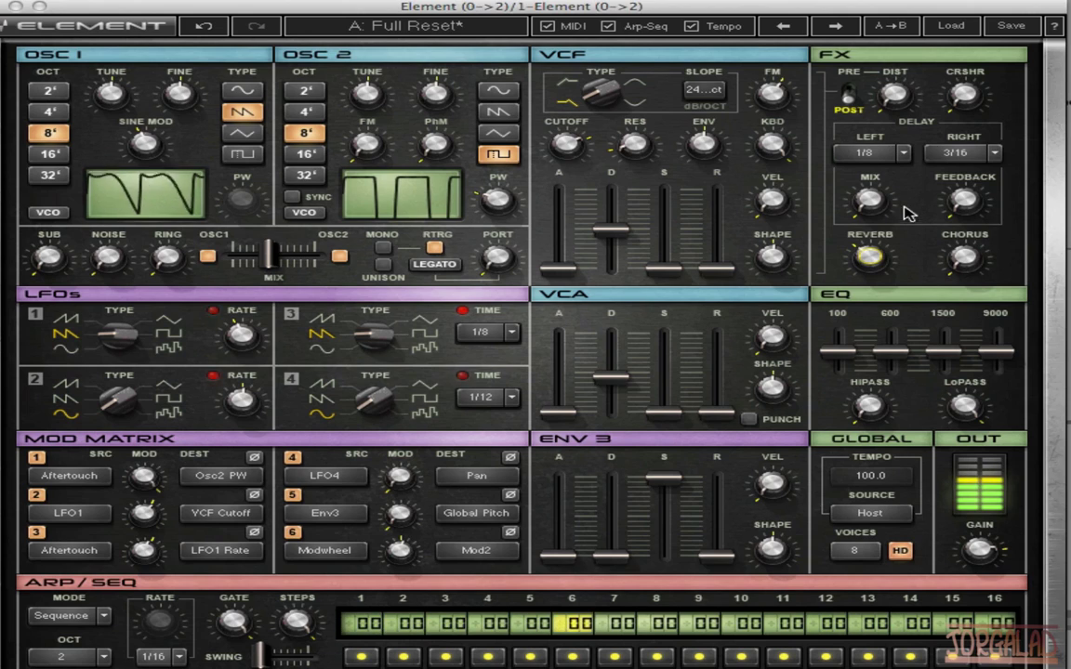
left_click_drag(890, 103, 891, 121)
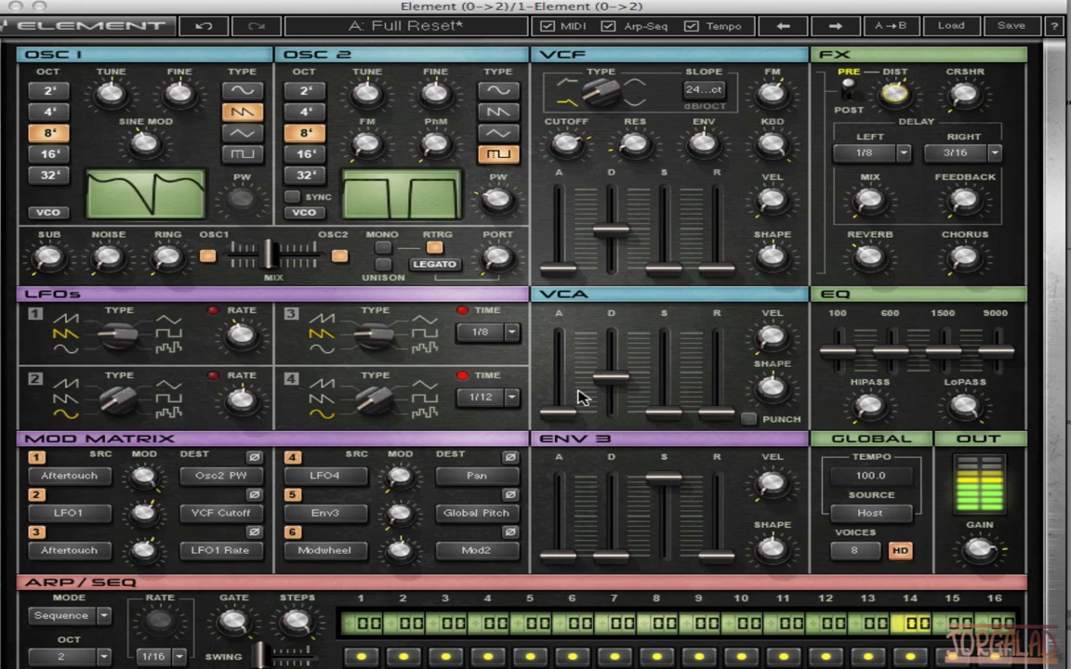
Shorten the VCA decay to 24.7, route Aftertouch in modulation slot 3 to VCA Env D, and raise its modulation amount
mouse_move(611, 376)
left_mouse_down()
mouse_move(611, 359)
mouse_move(611, 381)
left_mouse_up()
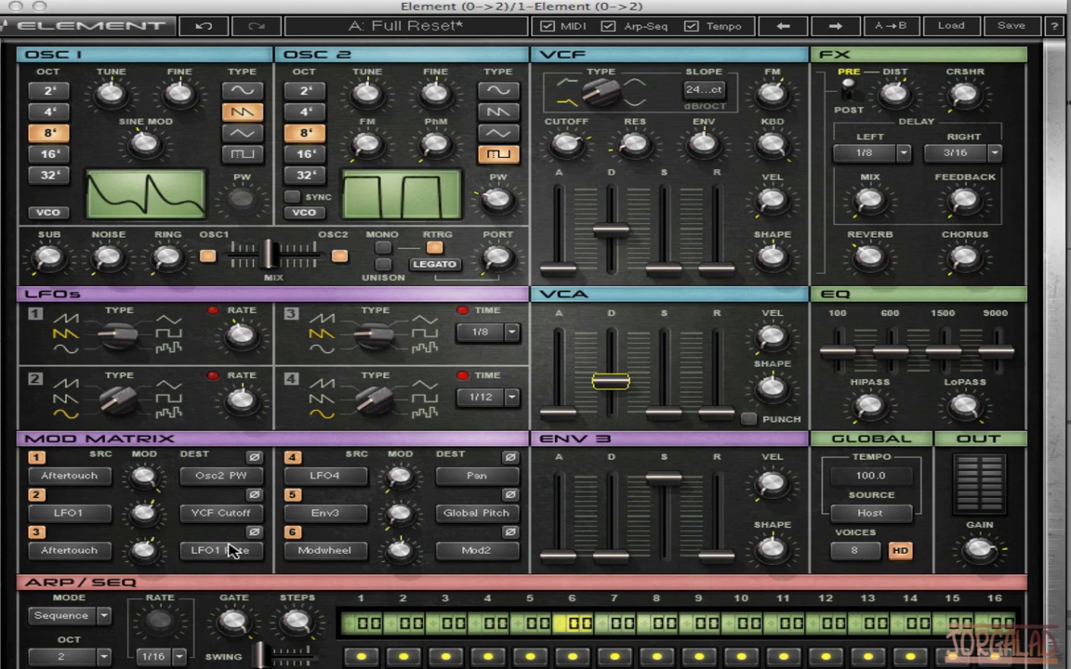
left_click(233, 551)
scroll(271, 621, "down", 10)
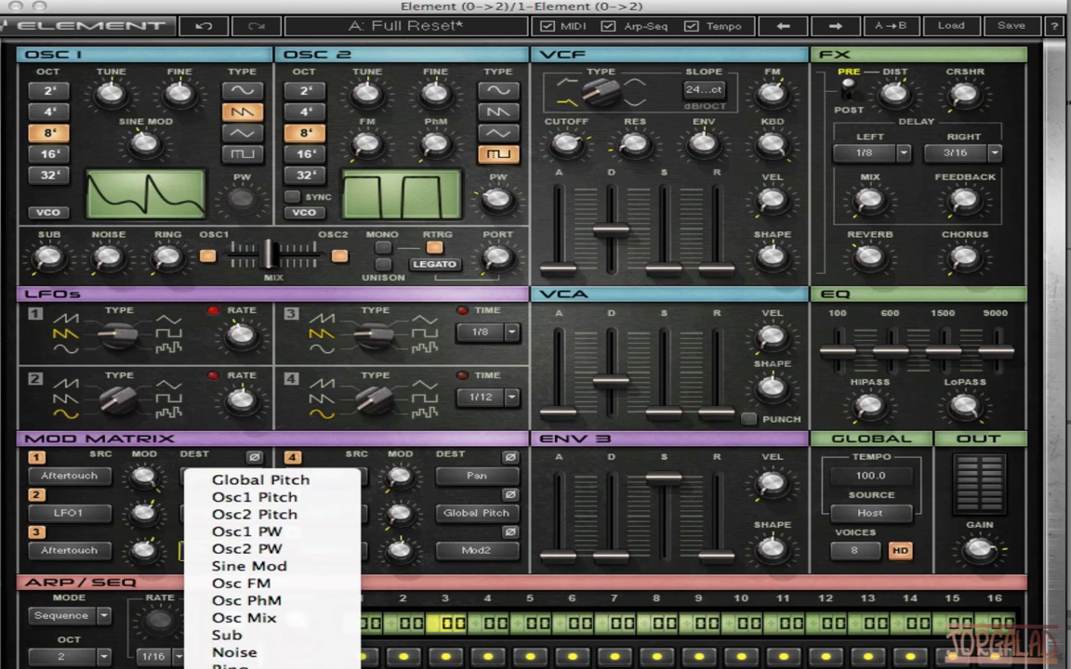
scroll(343, 666, "down", 4)
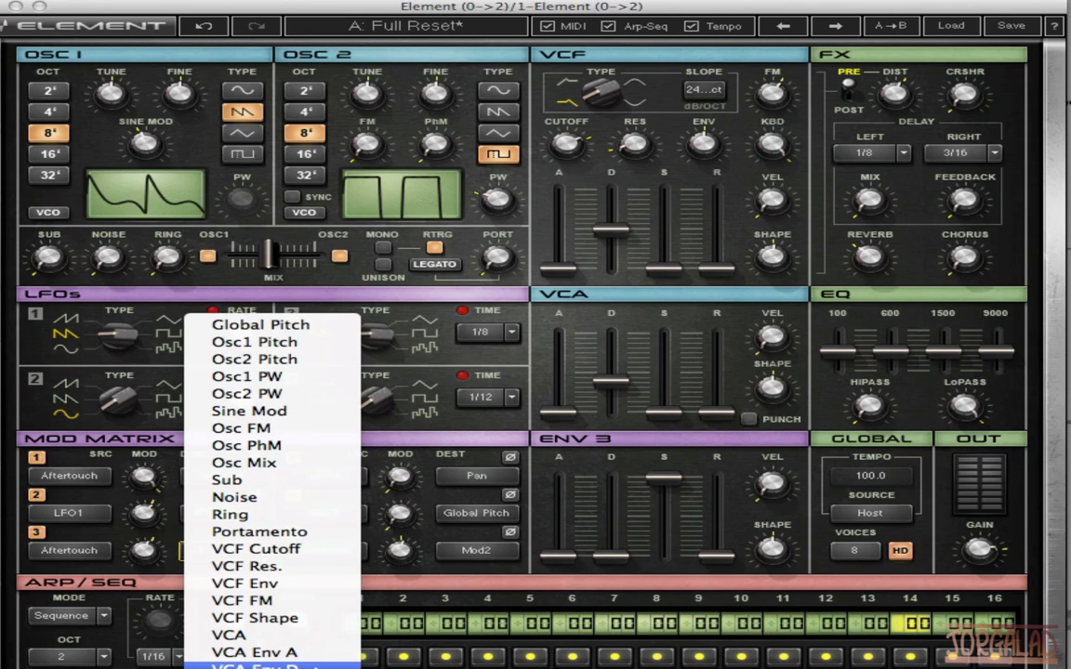
left_click(265, 665)
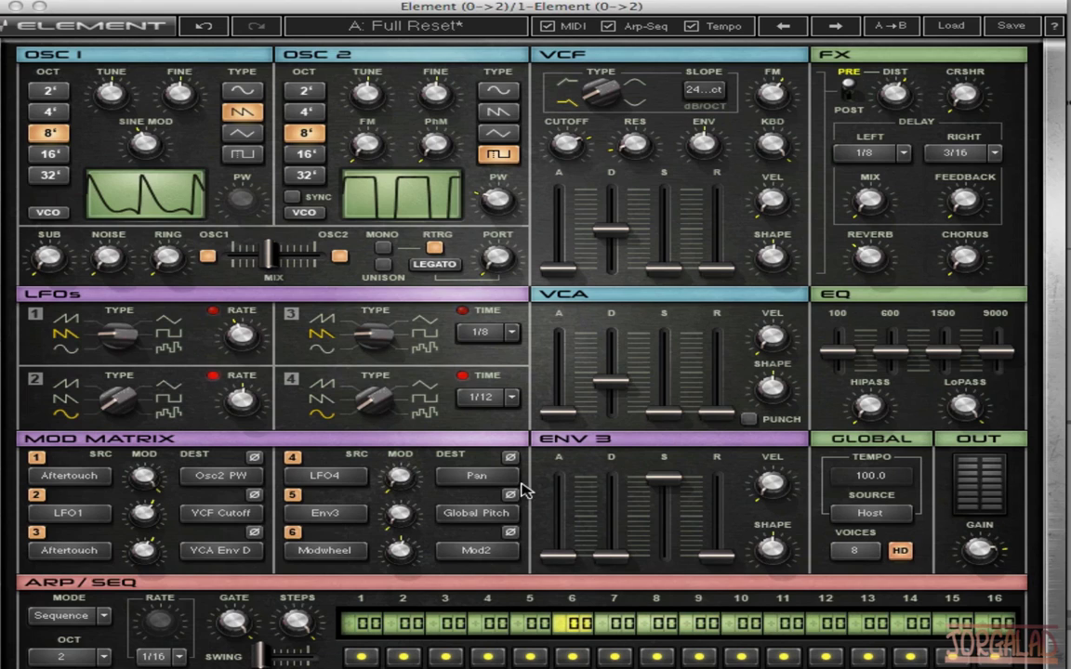
left_click_drag(611, 380, 610, 385)
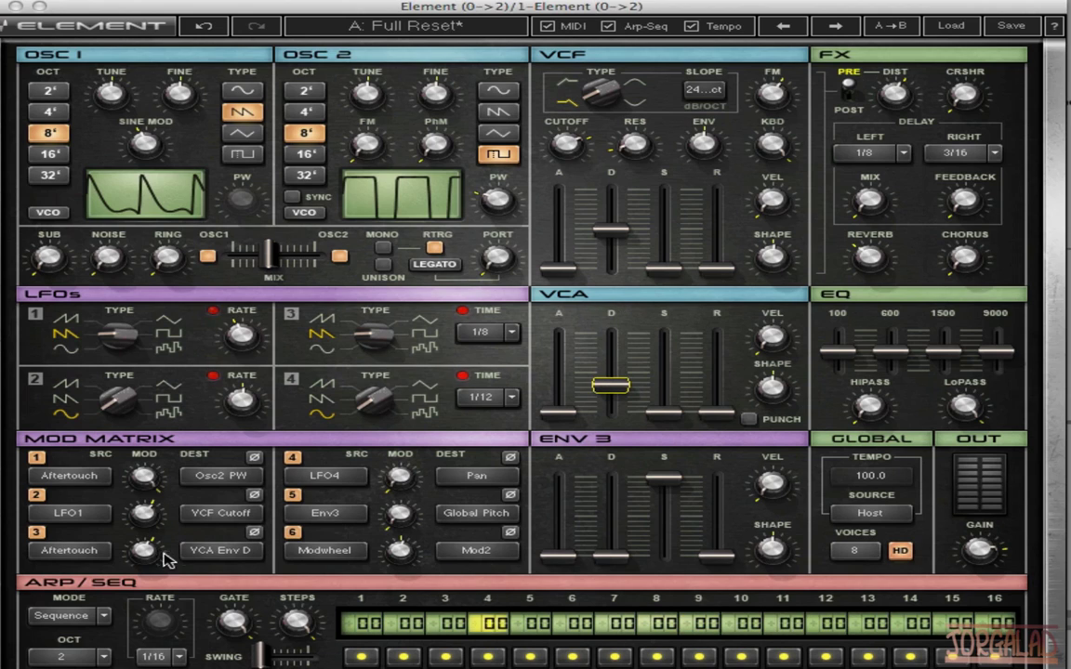
left_click_drag(143, 551, 143, 547)
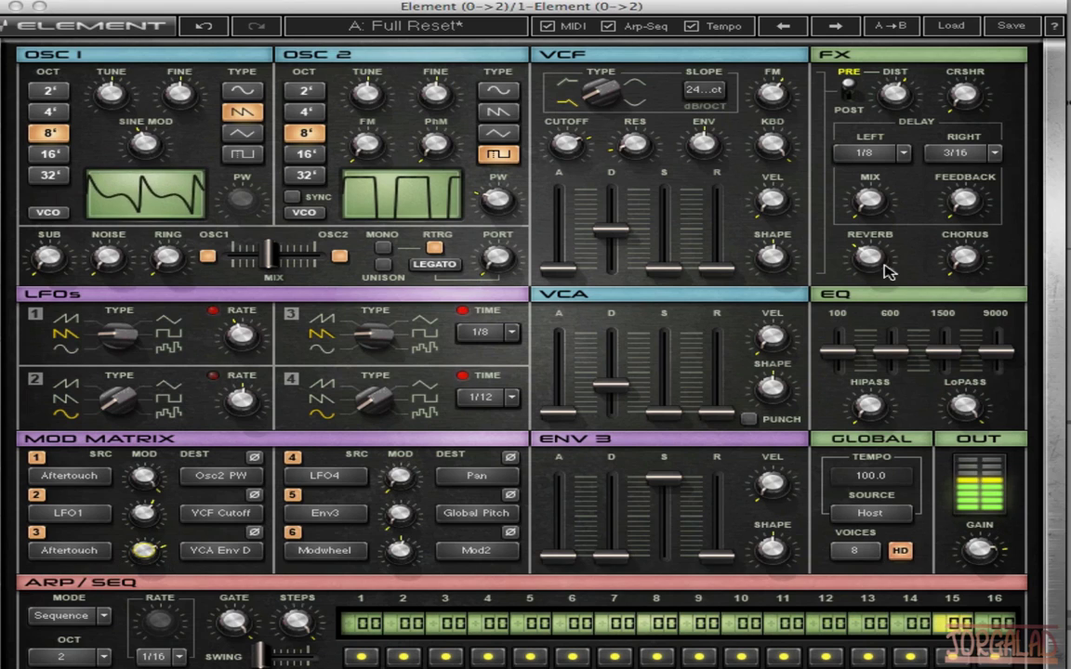
Lower the reverb, change the source of modulation slot 2 to Aftertouch, and raise its modulation of the VCF cutoff
left_click_drag(870, 253, 871, 296)
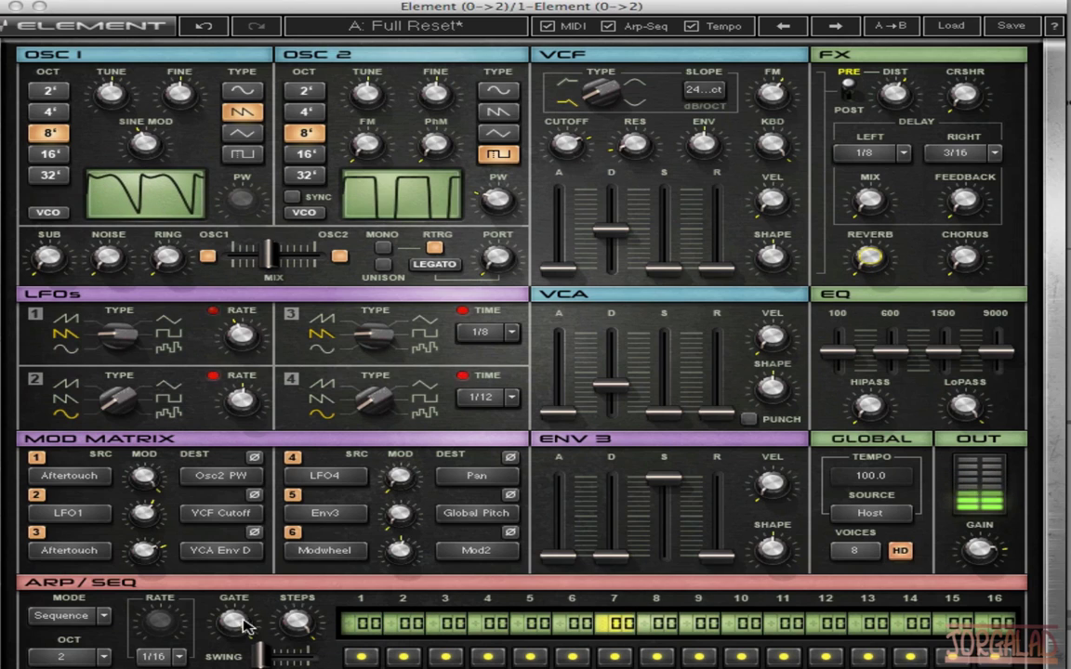
left_click(100, 513)
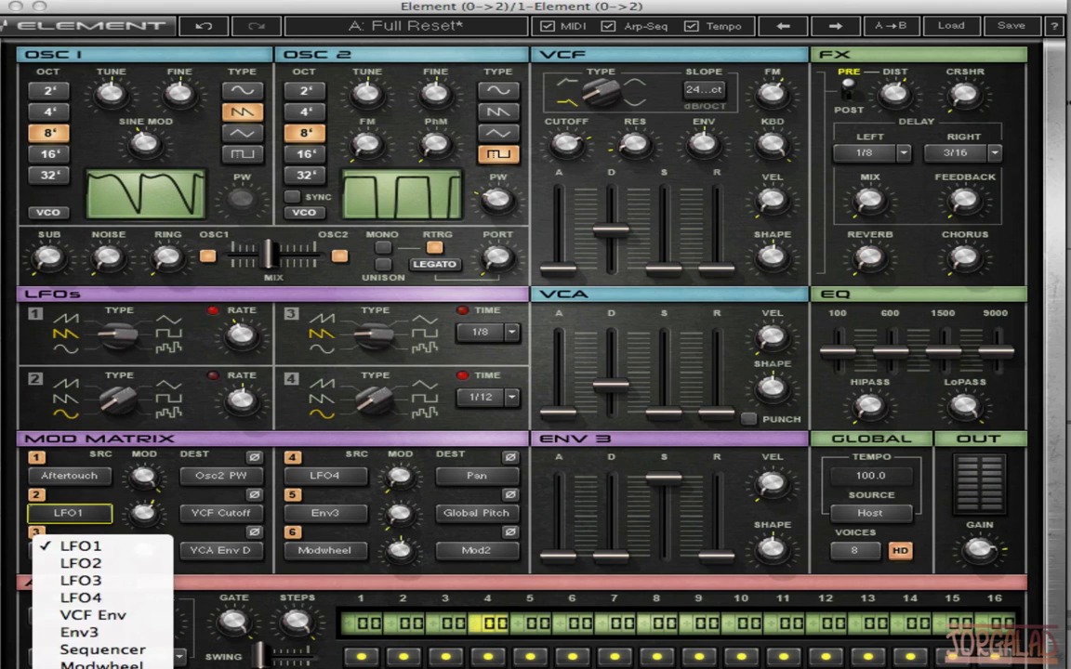
left_click(100, 668)
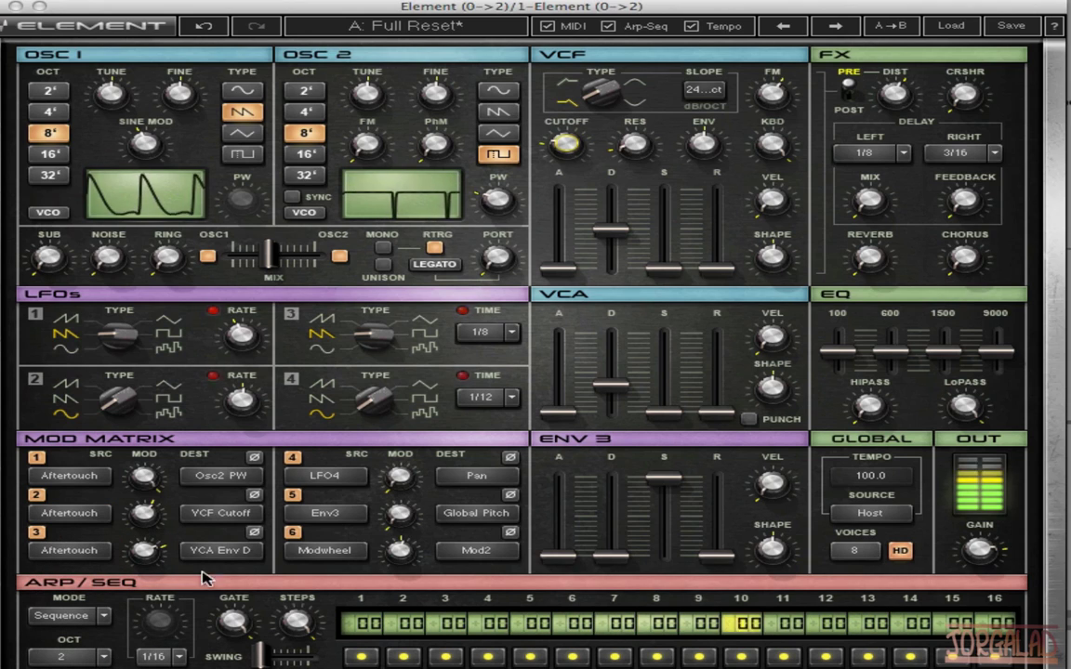
left_click_drag(143, 513, 143, 505)
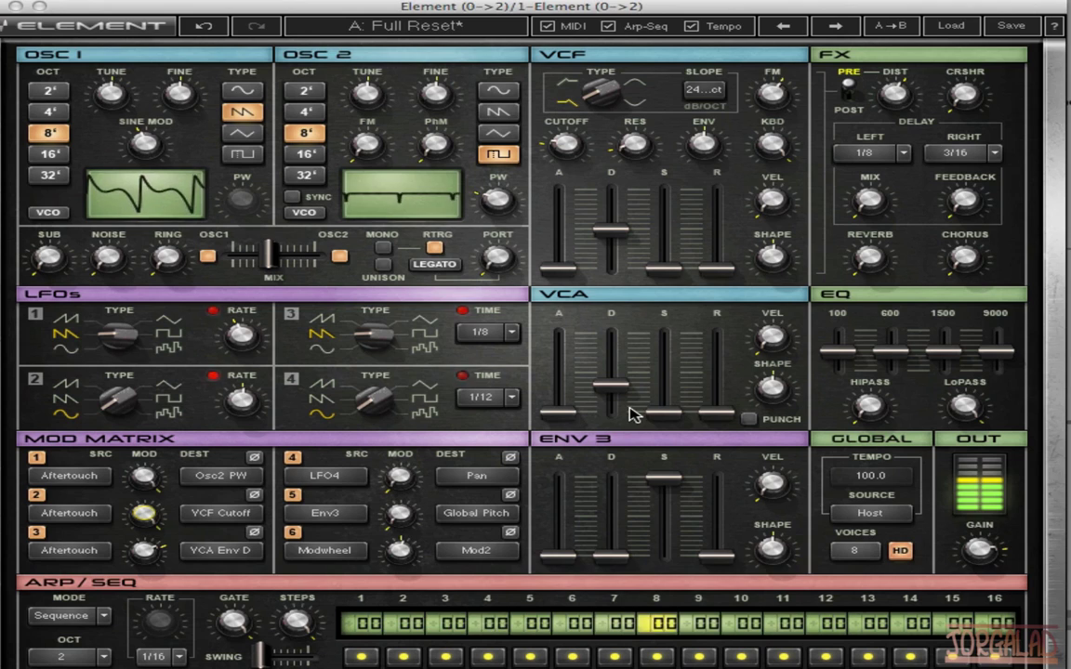
Raise the VCF resonance and fine-tune the VCF cutoff slightly lower
left_click_drag(635, 143, 635, 133)
left_click_drag(567, 144, 567, 156)
left_click_drag(637, 147, 635, 126)
left_click_drag(566, 143, 566, 140)
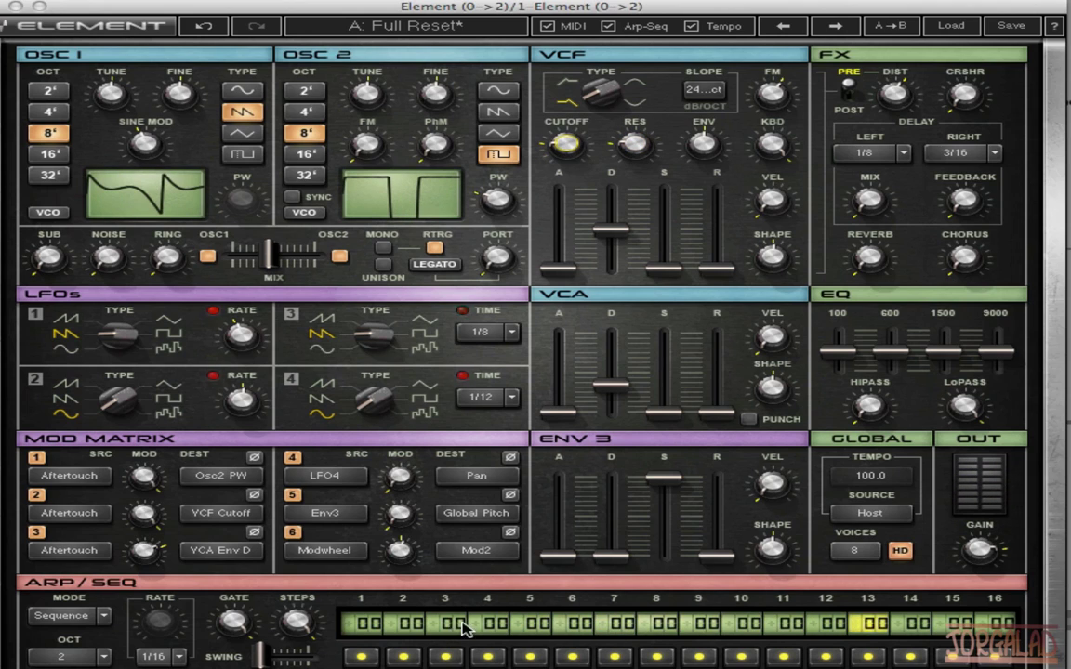
Set the sequencer octave range to 1, and transpose sequencer step 3 to +05 and step 5 to +03
left_click_drag(463, 625, 462, 636)
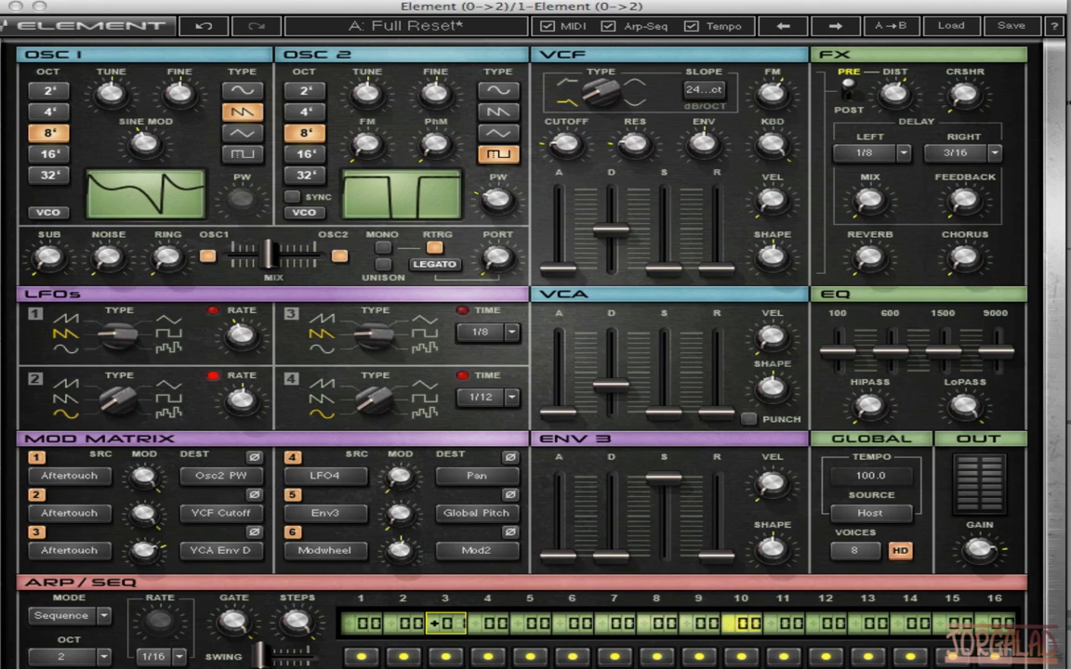
left_click(47, 657)
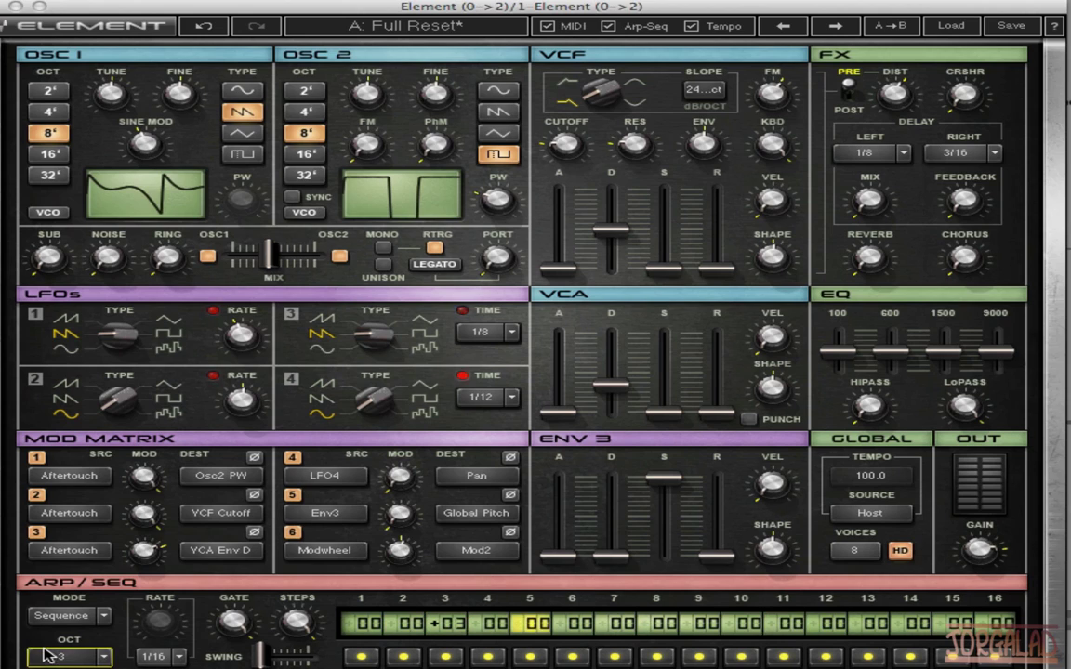
left_click(106, 621)
left_click(456, 626)
left_click(530, 624)
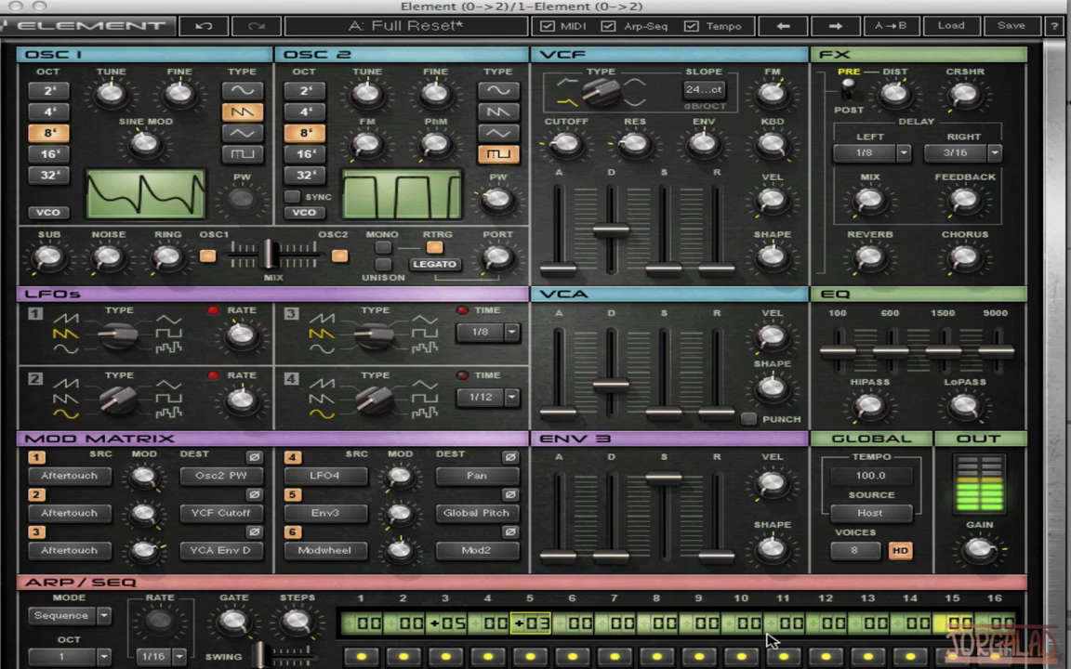
Transpose sequencer step 10 to +20, step 14 to +07 and step 1 to +12, and raise step 15
left_click_drag(751, 625, 751, 576)
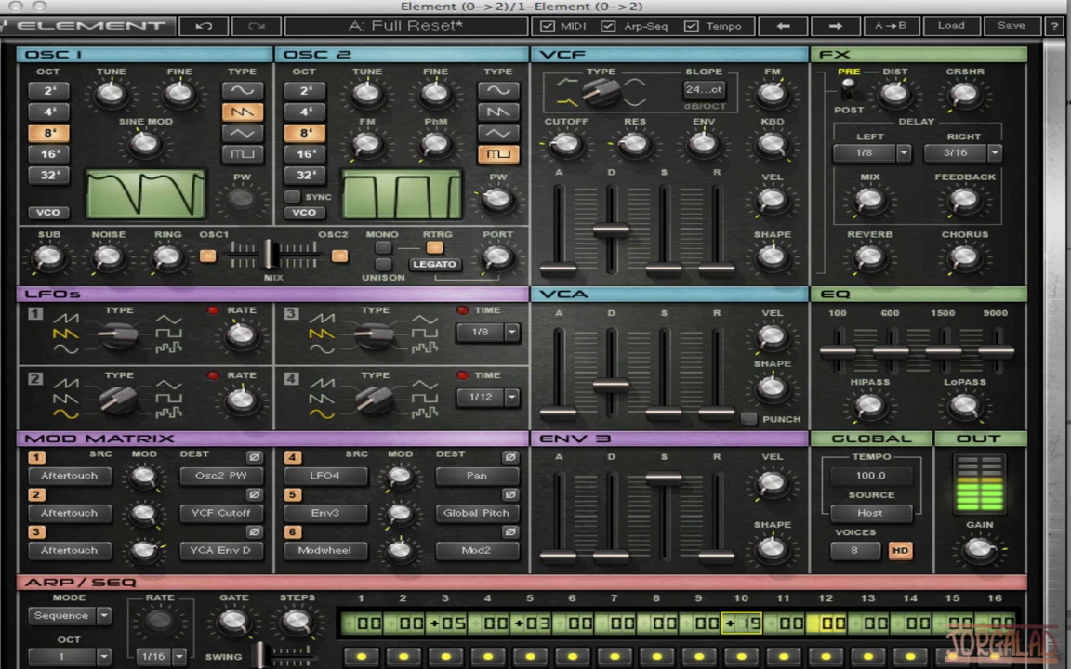
left_click_drag(911, 630, 965, 615)
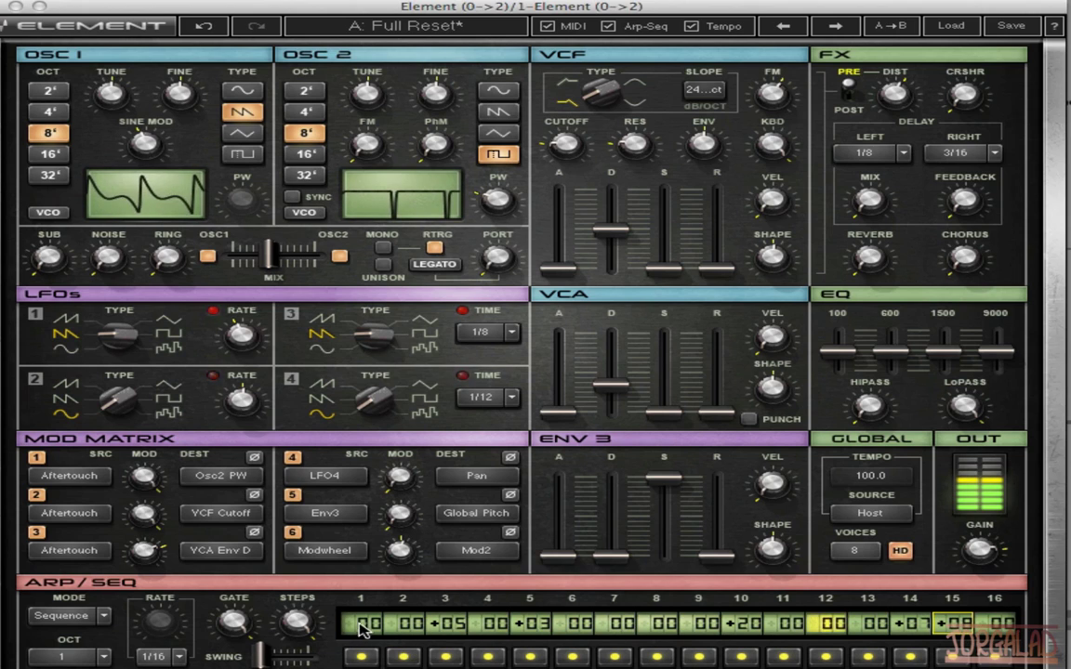
left_click_drag(363, 631, 362, 617)
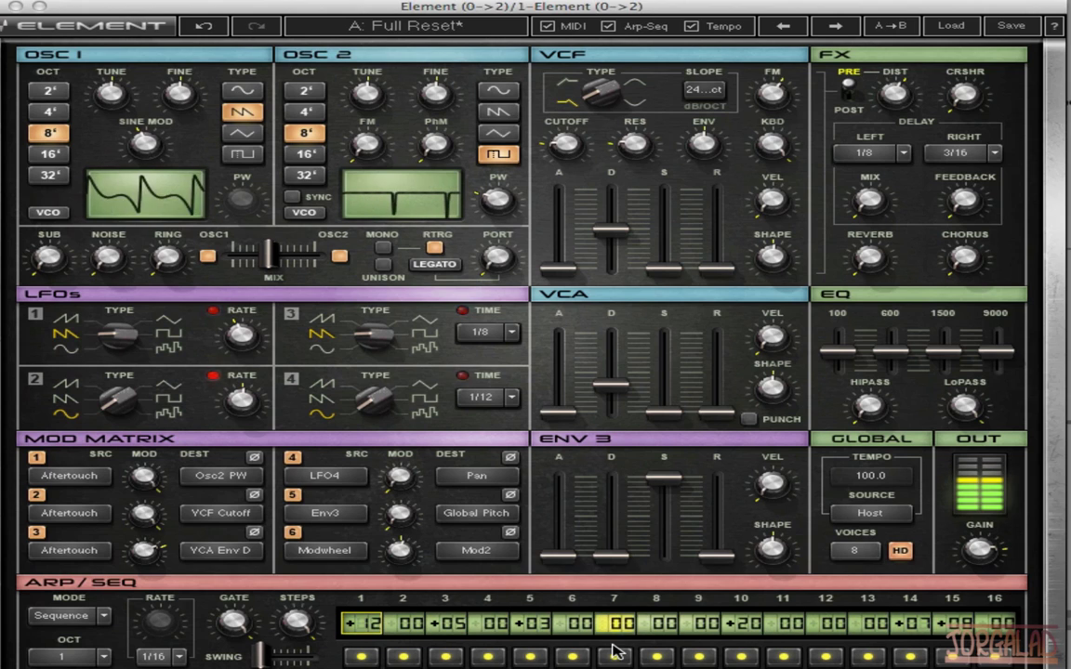
Set Oscillator 2 to 16' with FM at about 8.7, and adjust its PhM along with the sub level
left_click(297, 155)
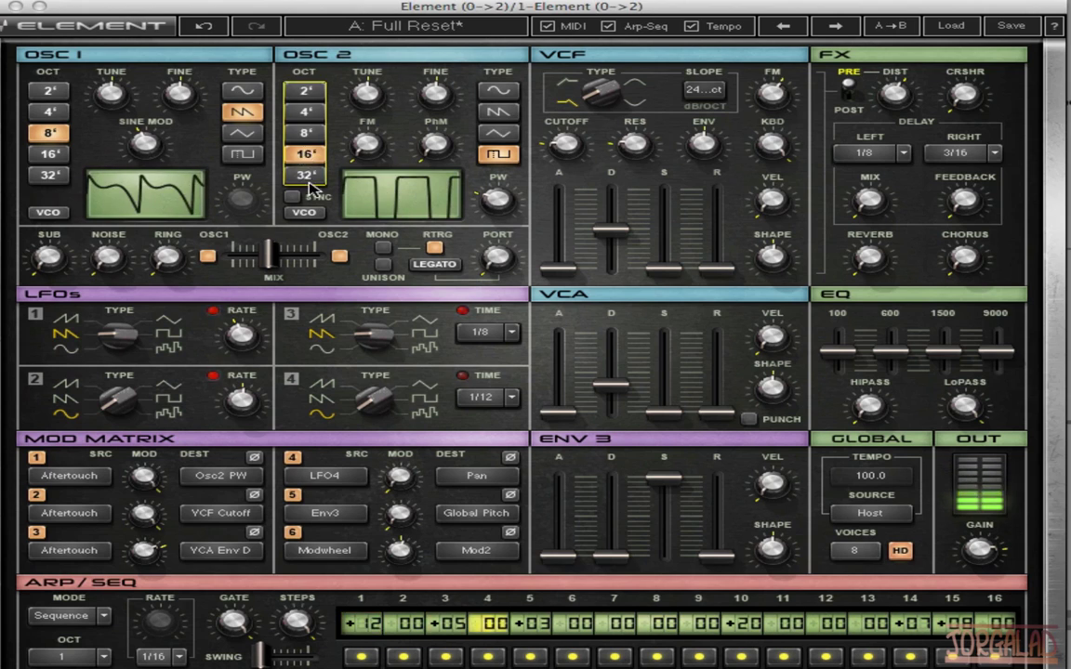
left_click_drag(47, 256, 47, 228)
left_click_drag(367, 144, 367, 165)
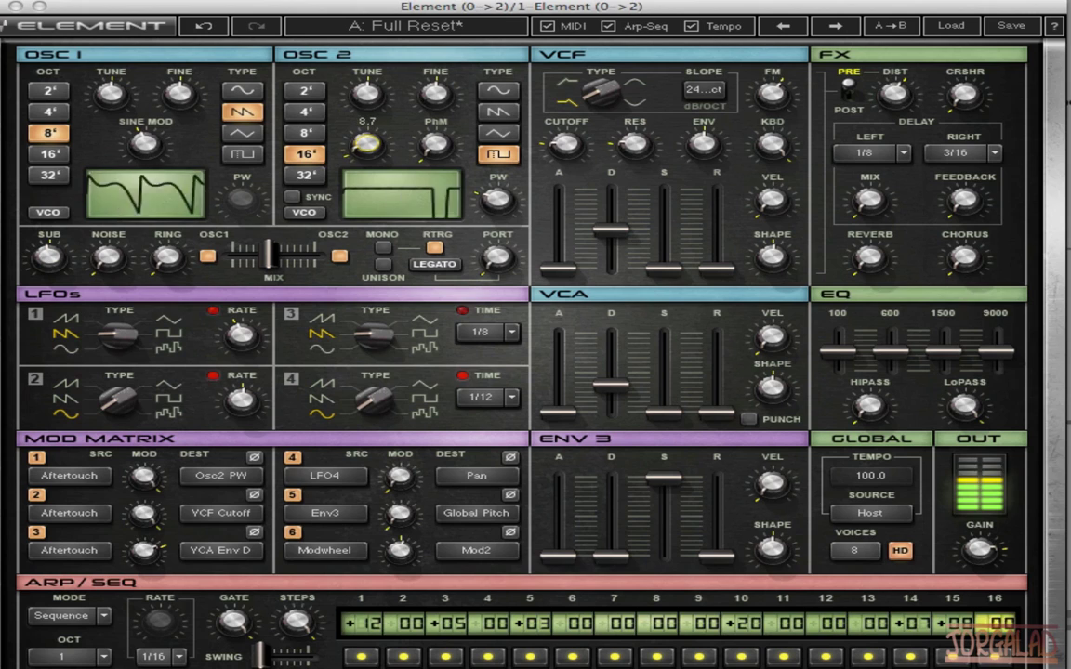
left_click_drag(430, 149, 430, 130)
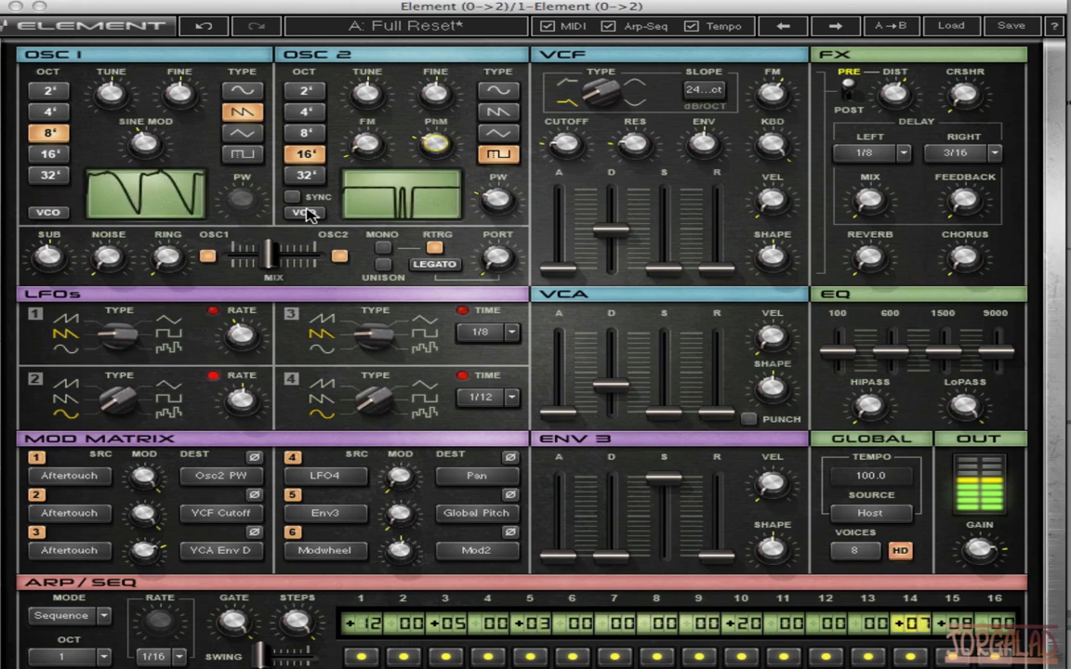
Switch Oscillator 1 to the triangle waveform and Oscillator 2 to 8', and readjust Oscillator 2's PhM and FM amounts
left_click(306, 133)
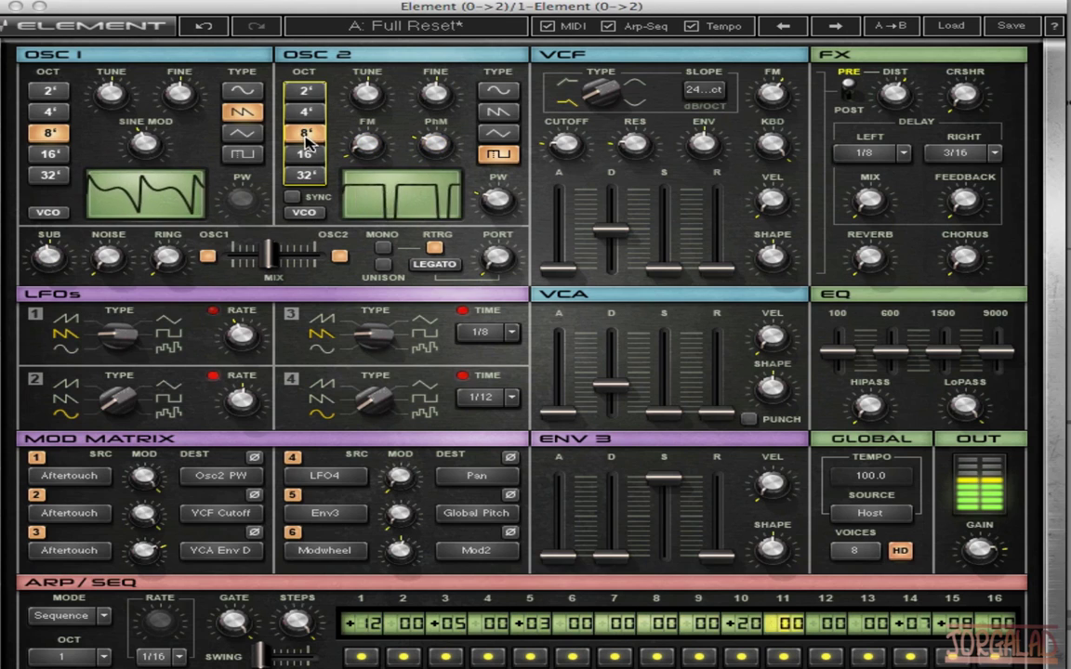
left_click(242, 133)
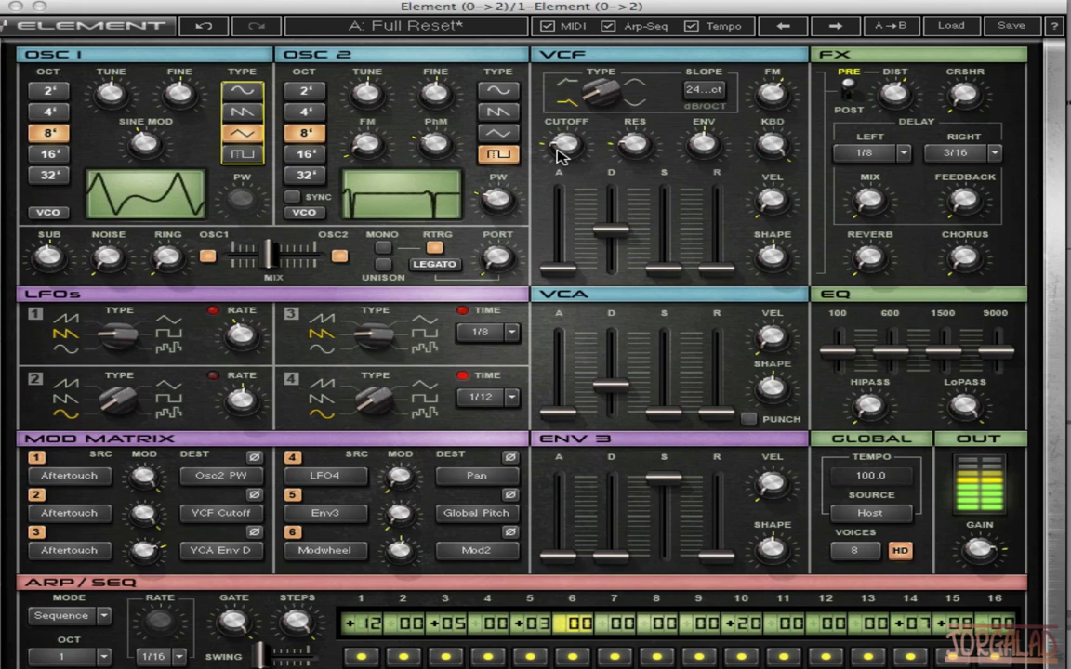
left_click(305, 112)
left_click(313, 132)
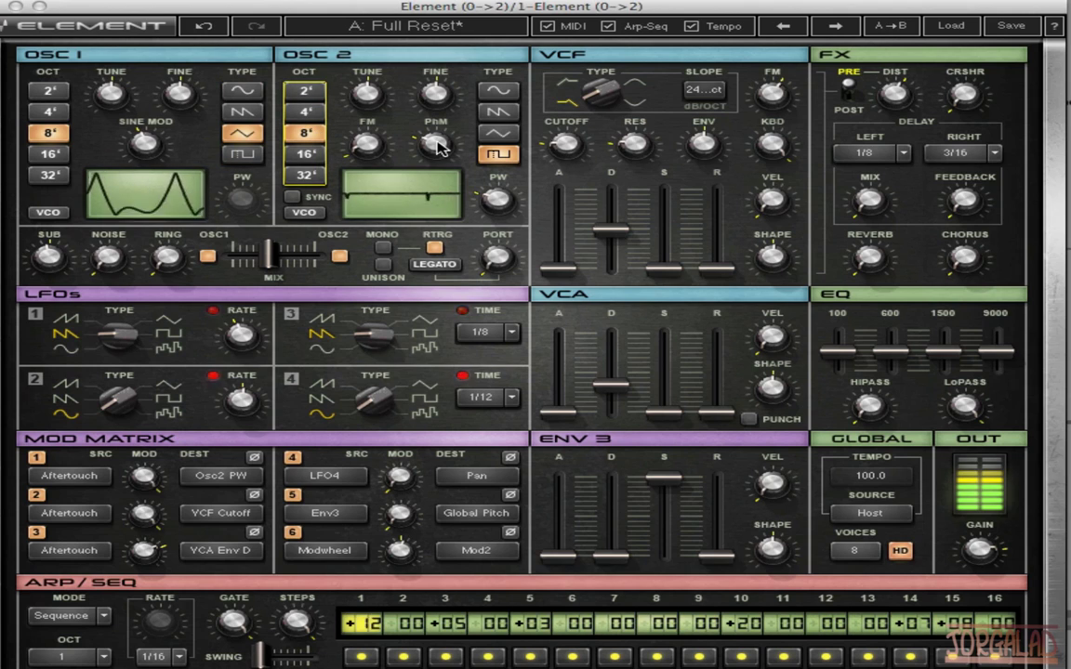
left_click_drag(436, 143, 436, 134)
left_click_drag(367, 143, 367, 133)
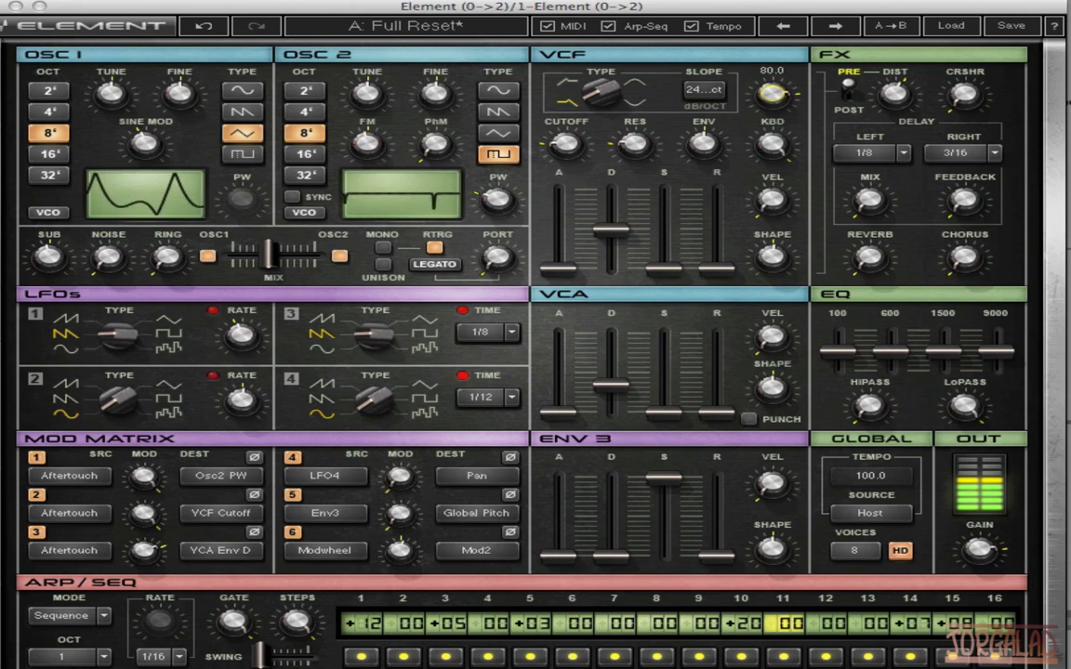
Set the delay mix to about 47, adjust the distortion and reverb amounts, and boost the 1500 EQ band
left_click_drag(906, 92, 906, 88)
left_click_drag(869, 199, 858, 200)
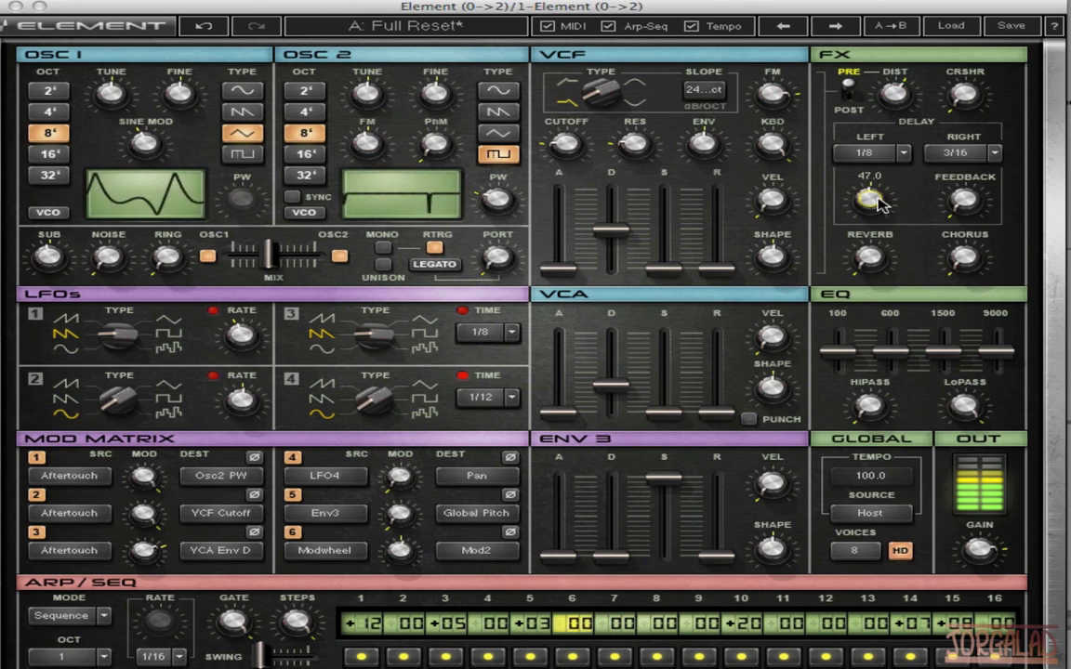
left_click_drag(869, 258, 869, 249)
left_click_drag(943, 352, 944, 345)
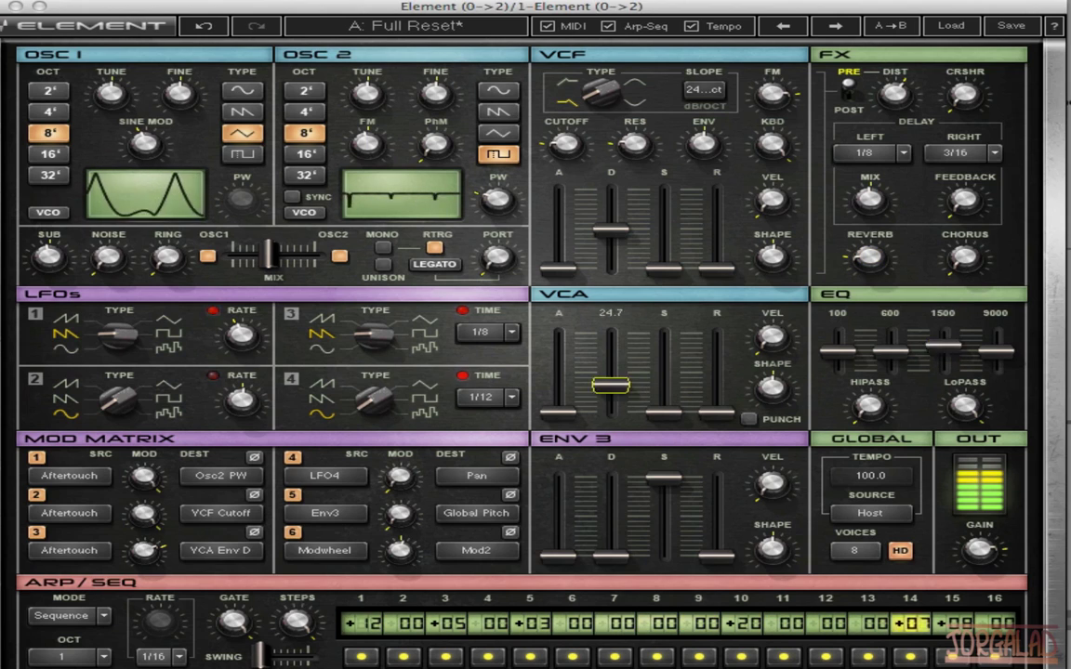
Try out different sustain and attack levels on the VCA envelope
mouse_move(663, 413)
left_mouse_down()
mouse_move(664, 382)
mouse_move(664, 413)
left_mouse_up()
mouse_move(558, 413)
left_mouse_down()
mouse_move(558, 346)
mouse_move(558, 413)
left_mouse_up()
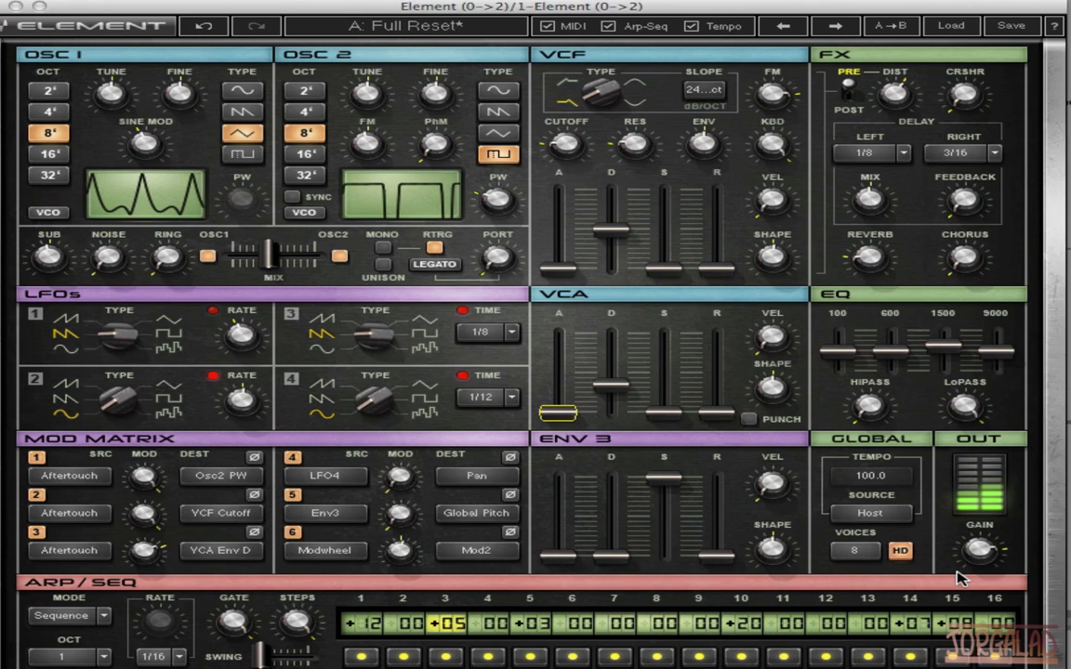